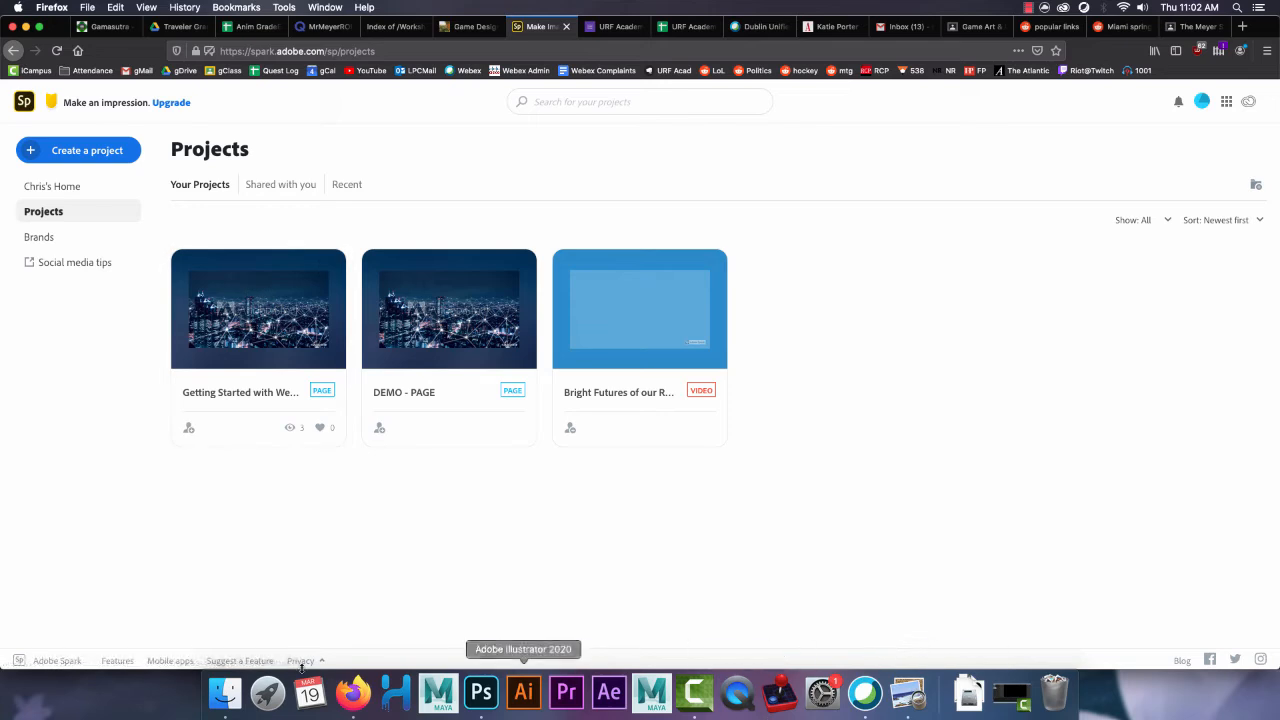
Step: Open a new private Firefox window and load spark.adobe.com
right_click(353, 692)
click(400, 578)
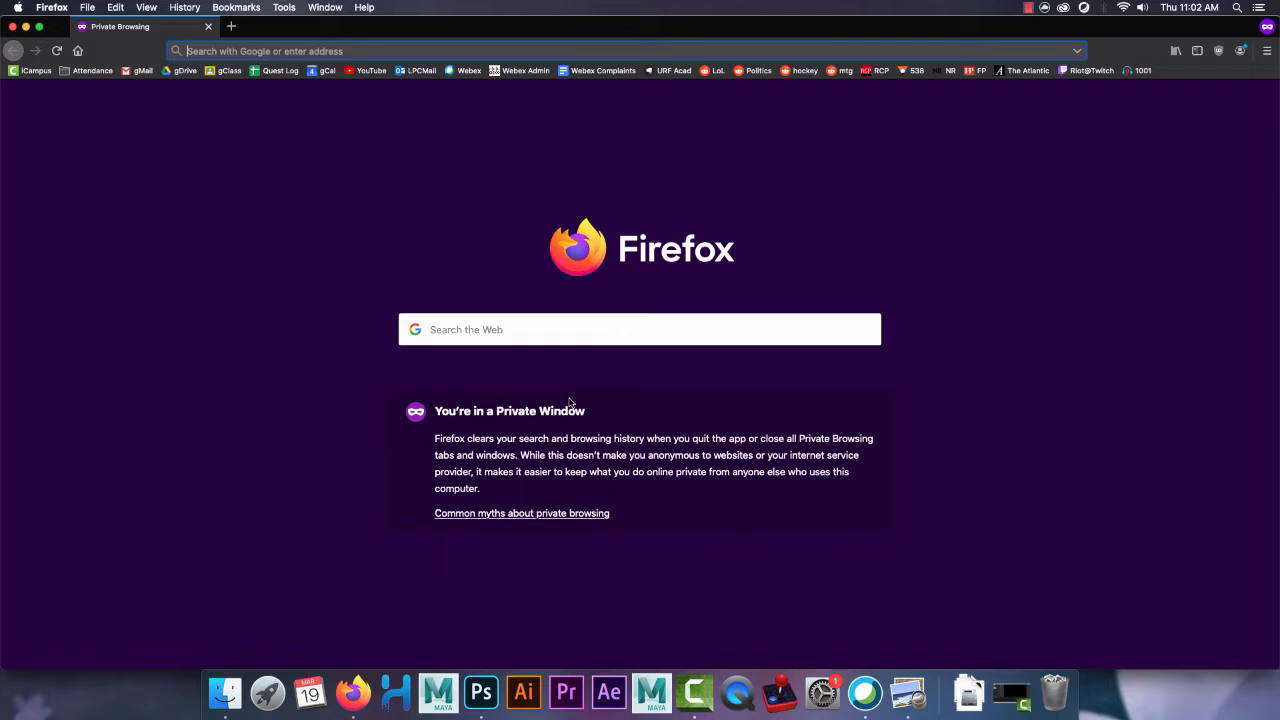
text(spark.adob)
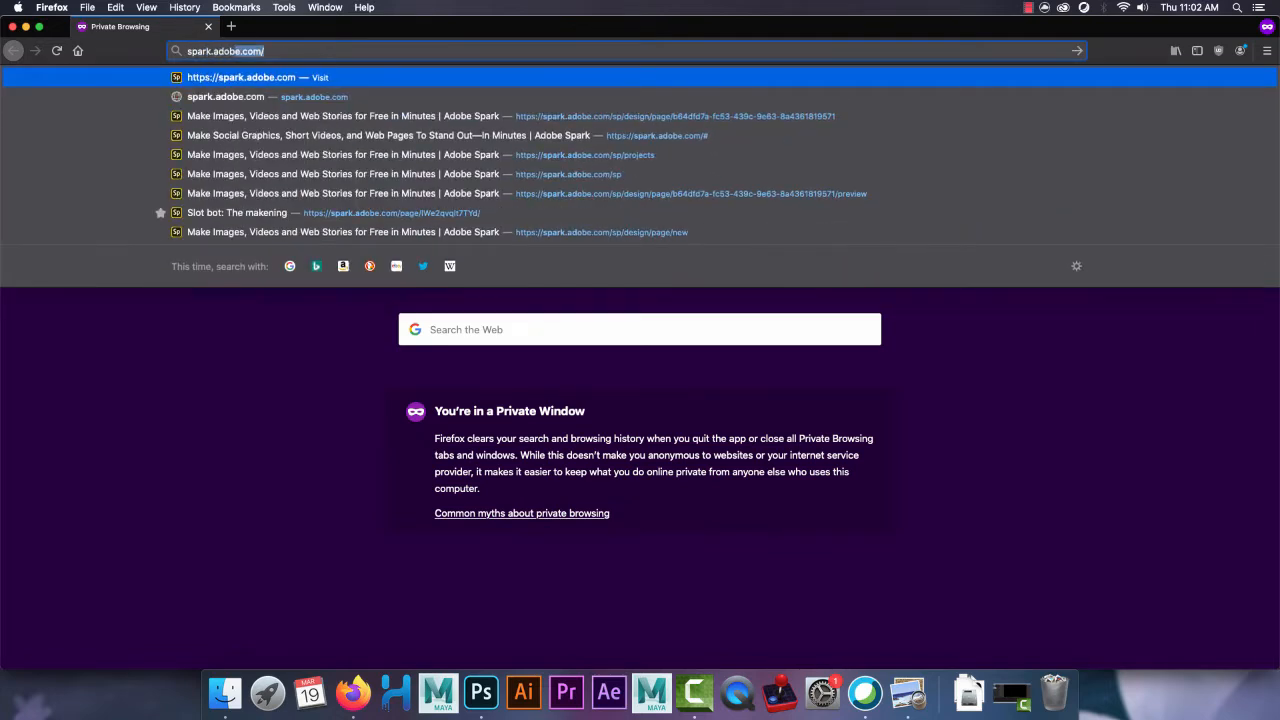
text(e.com/)
key(Return)
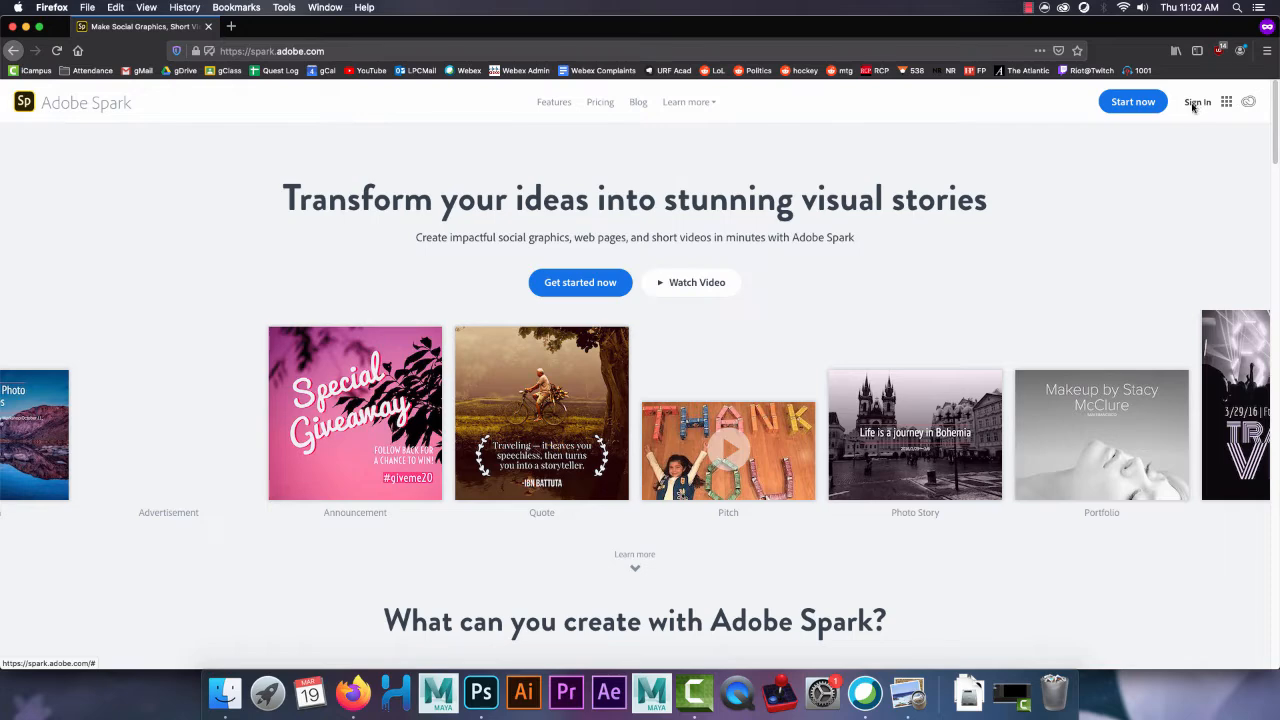
Step: Start signing in to Adobe Spark with Google and enter the Google account e-mail
click(1196, 104)
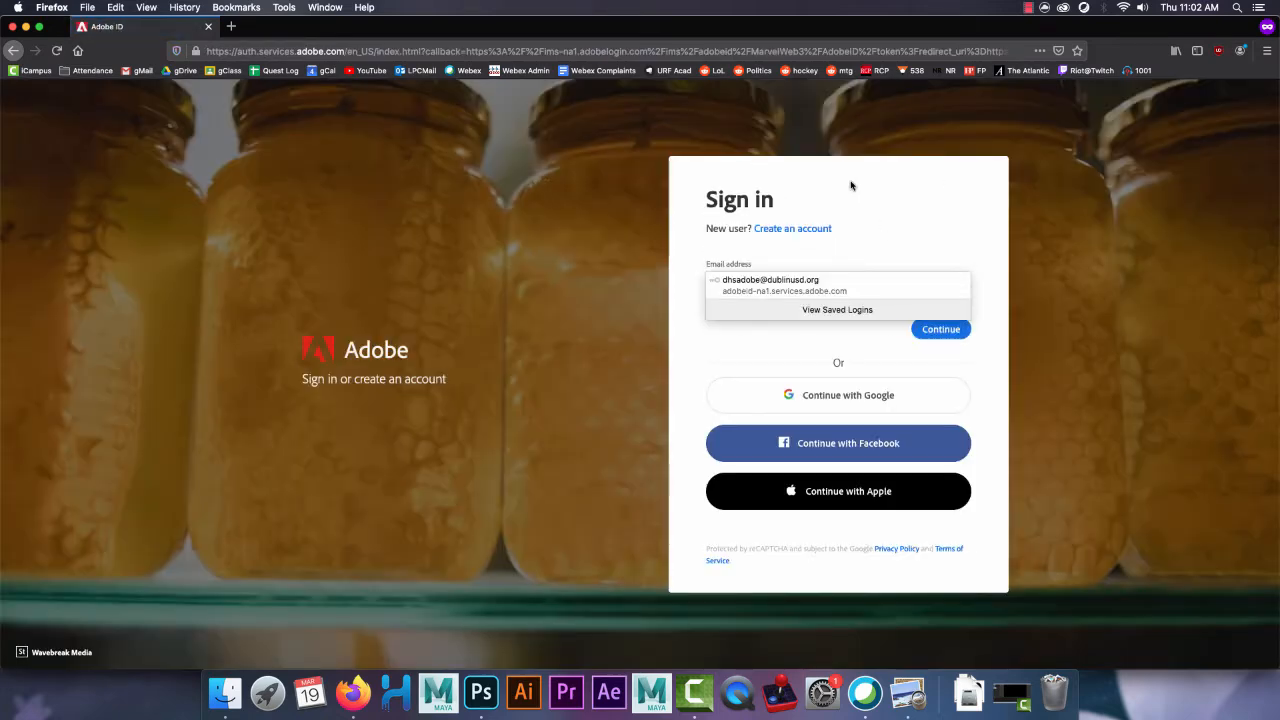
click(851, 186)
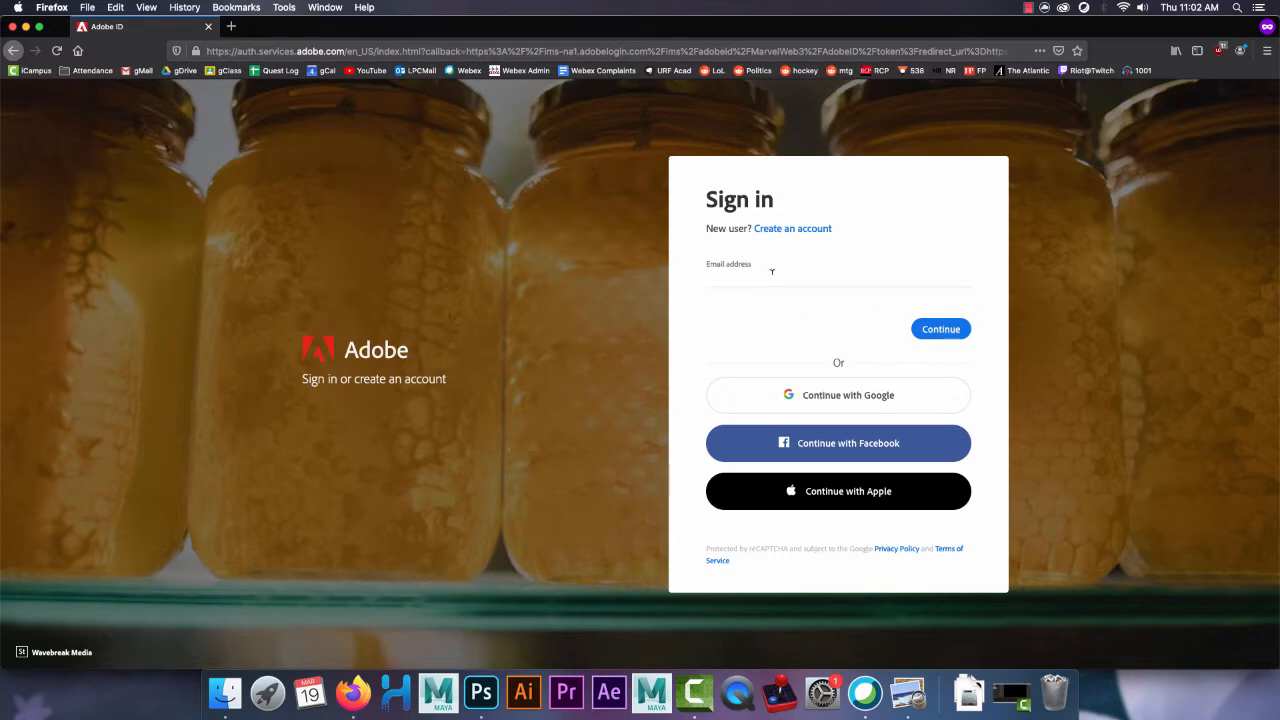
click(811, 402)
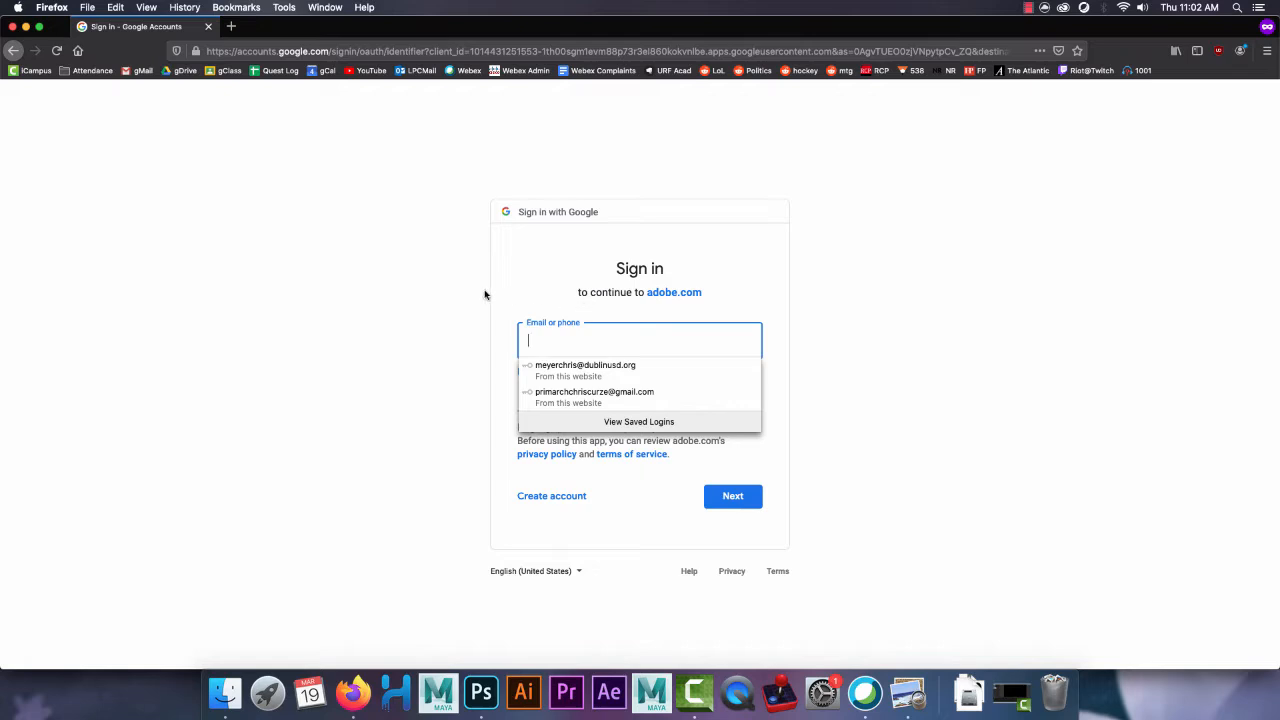
click(602, 331)
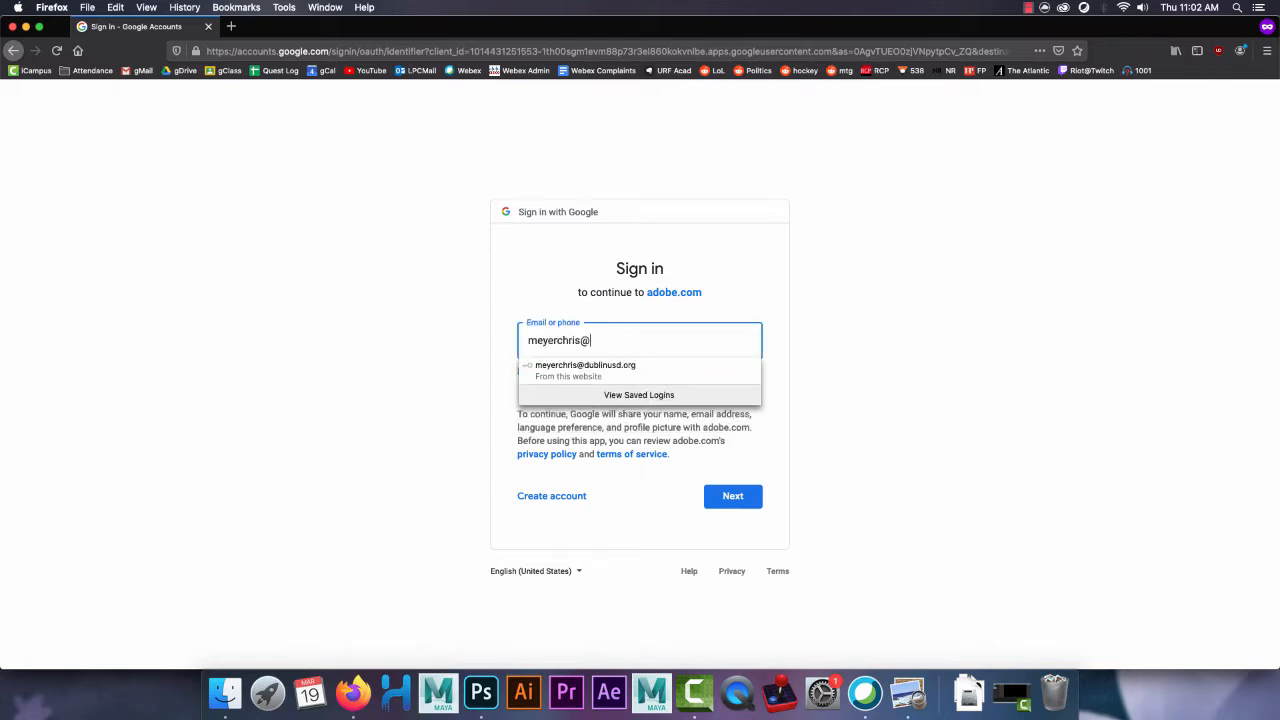
Step: Submit the account password and choose the personal Adobe ID
click(983, 264)
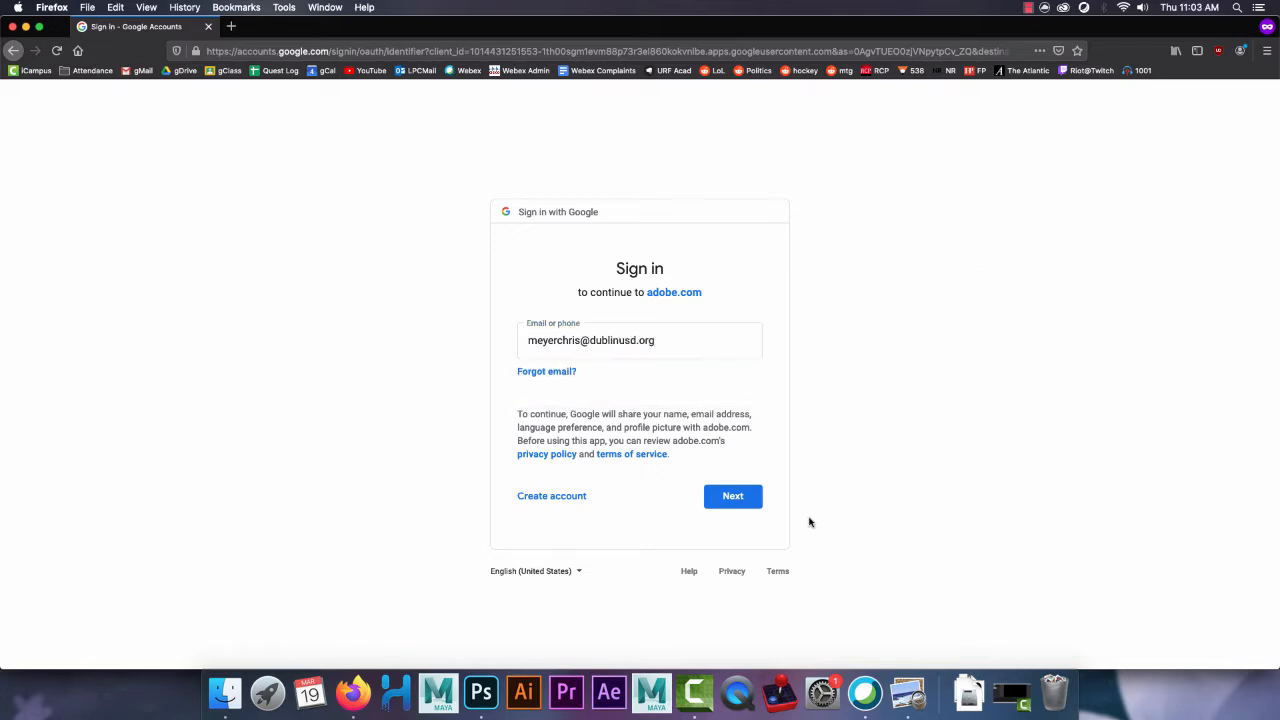
click(733, 497)
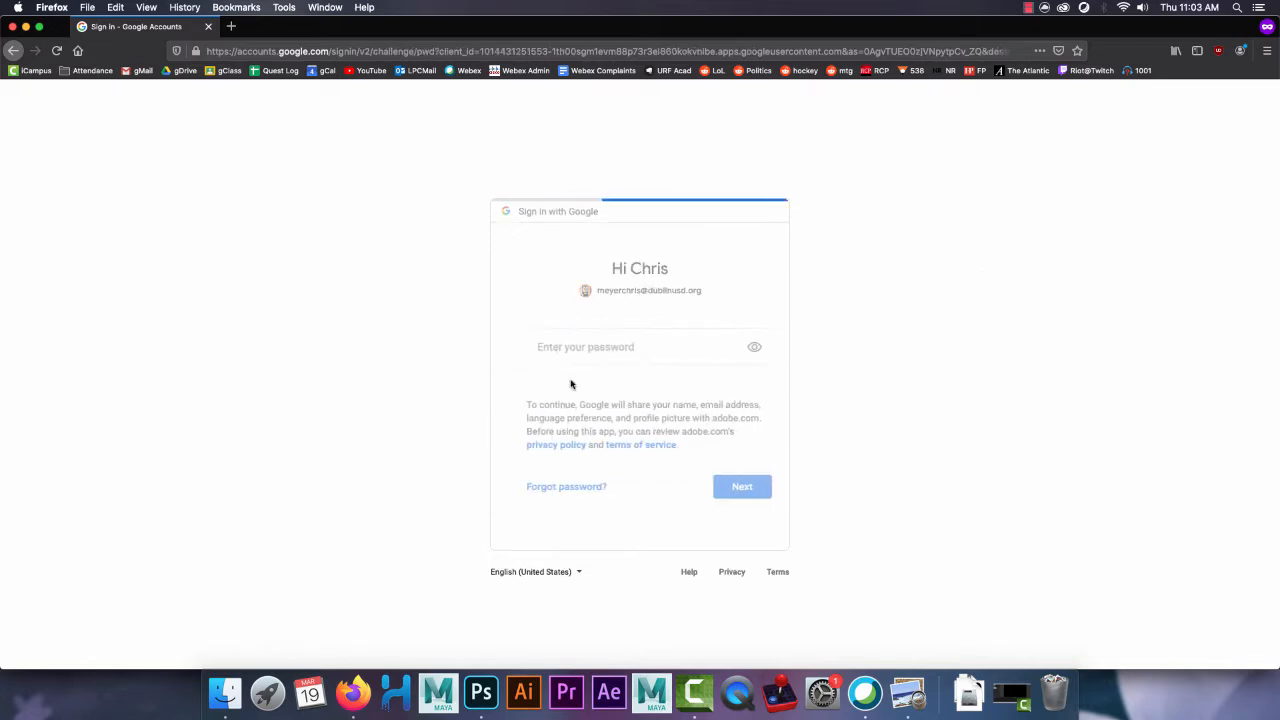
click(574, 354)
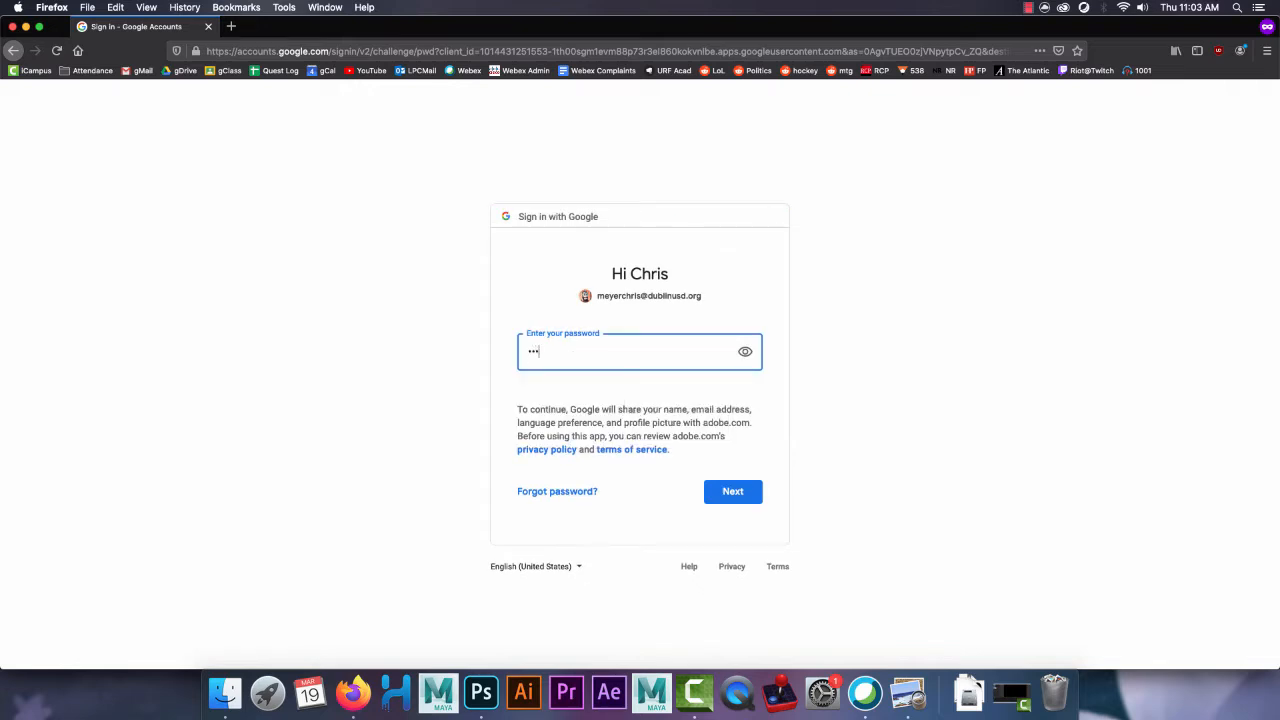
click(741, 493)
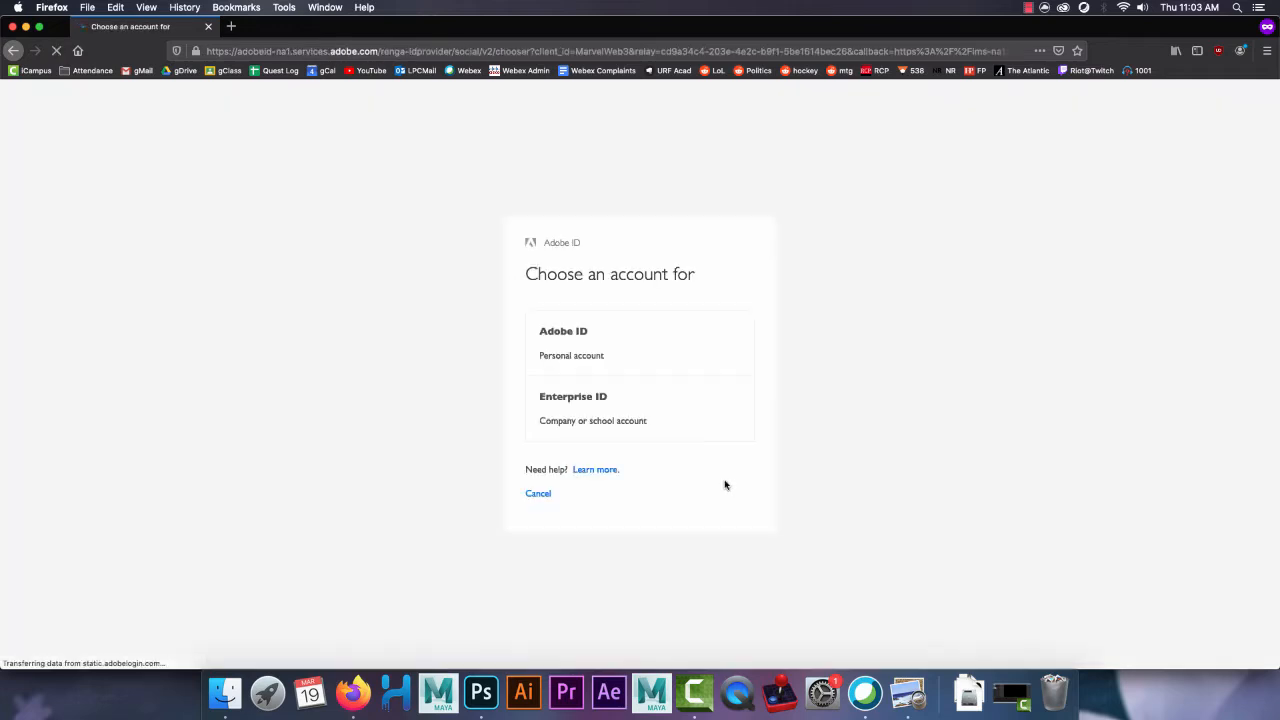
click(600, 342)
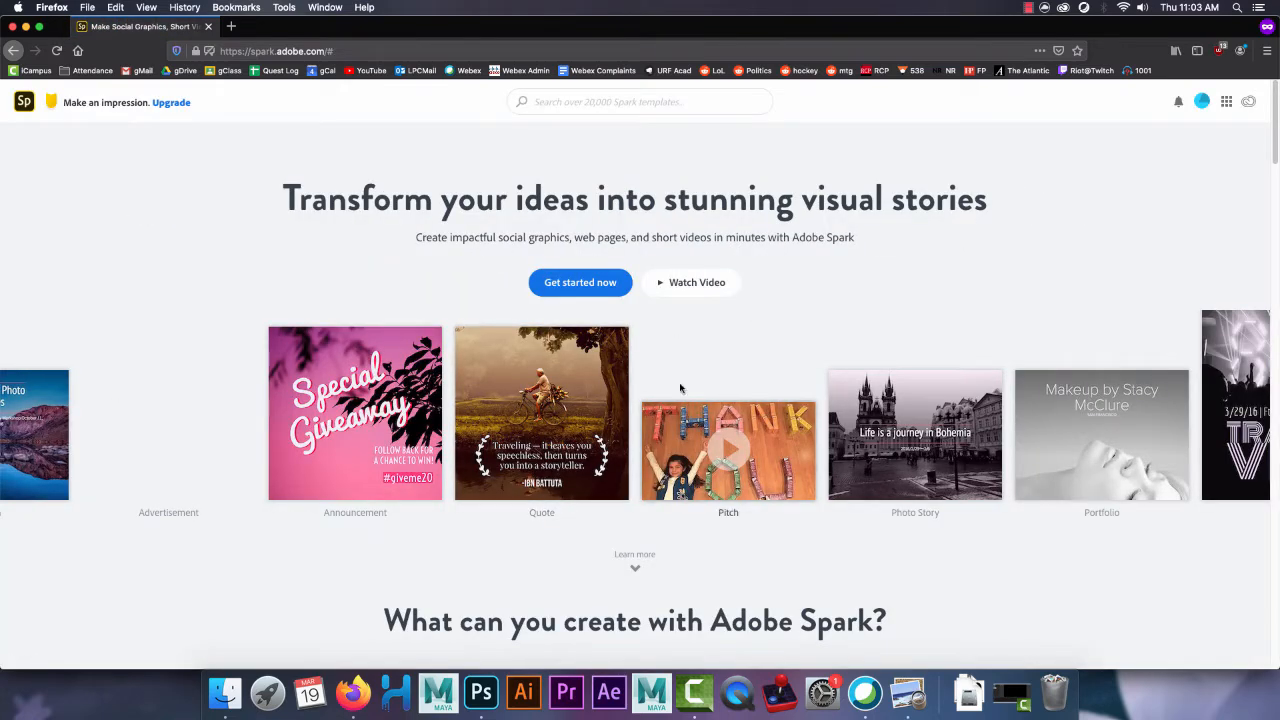
Step: From the Spark projects home, start a new blank web Page project
scroll(721, 478, down, 1)
scroll(721, 478, down, 1)
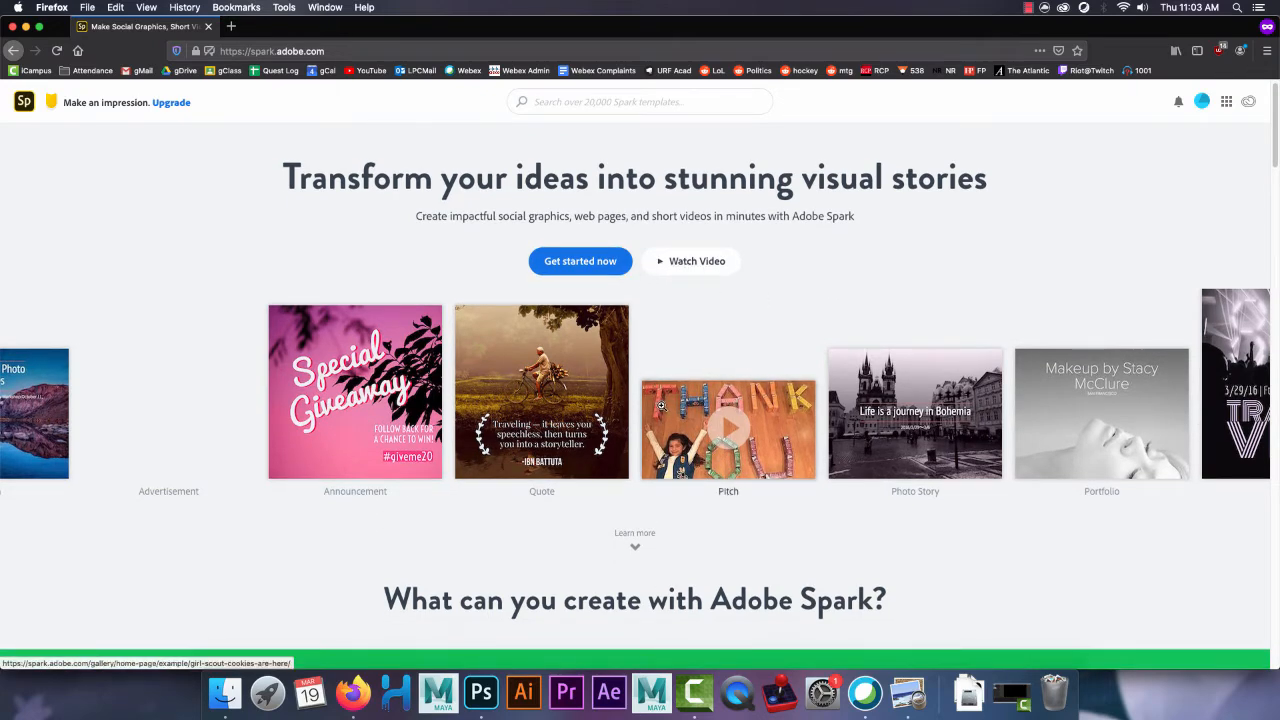
scroll(777, 454, down, 5)
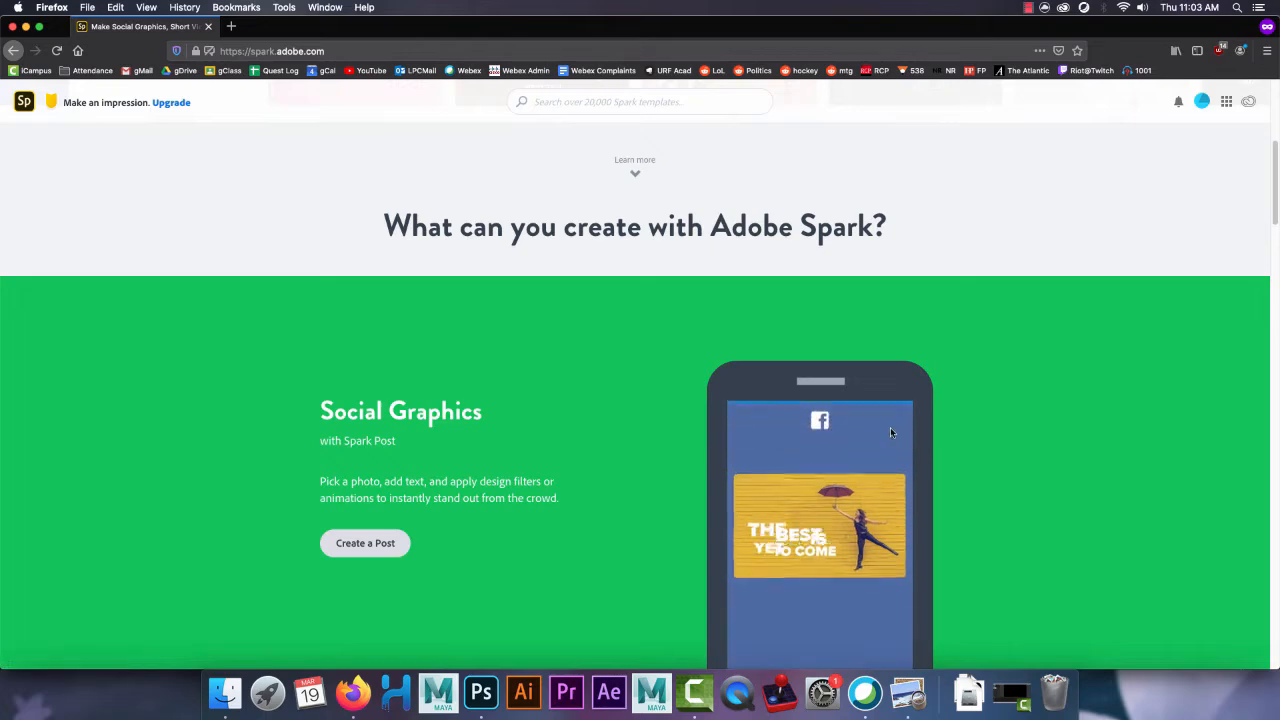
scroll(568, 443, down, 3)
scroll(640, 445, up, 7)
scroll(665, 441, up, 1)
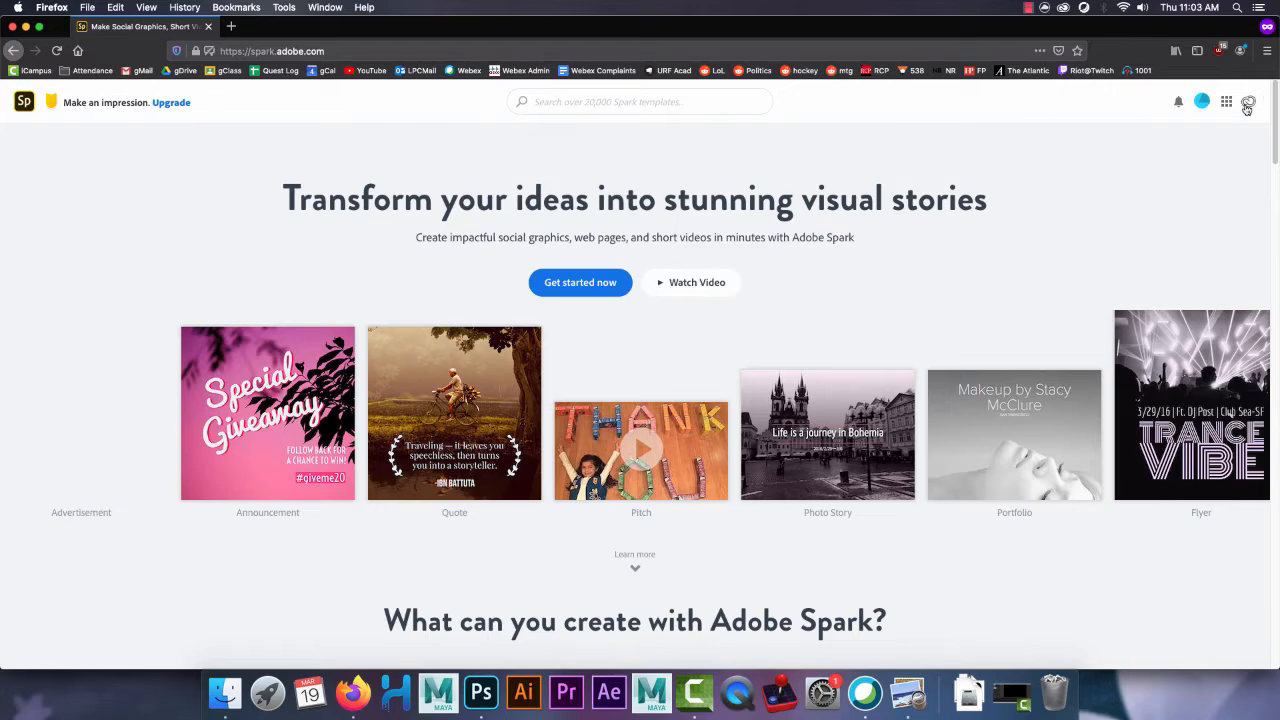
click(580, 284)
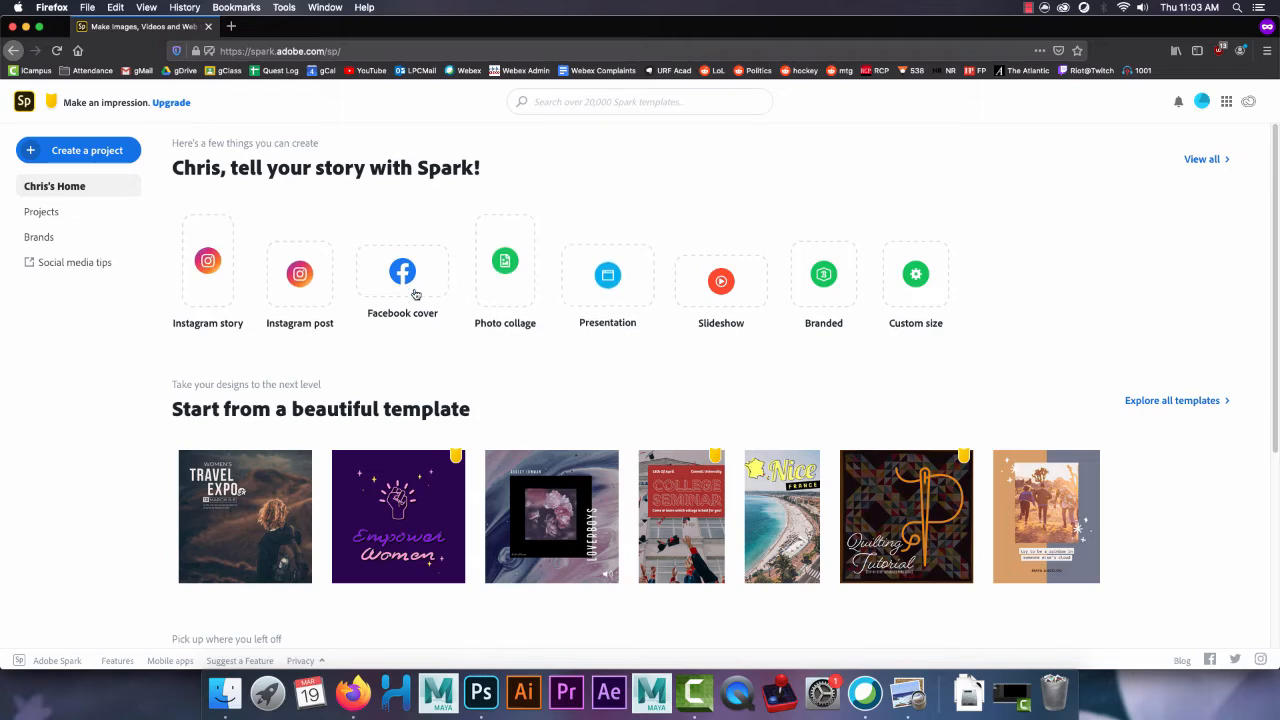
click(580, 294)
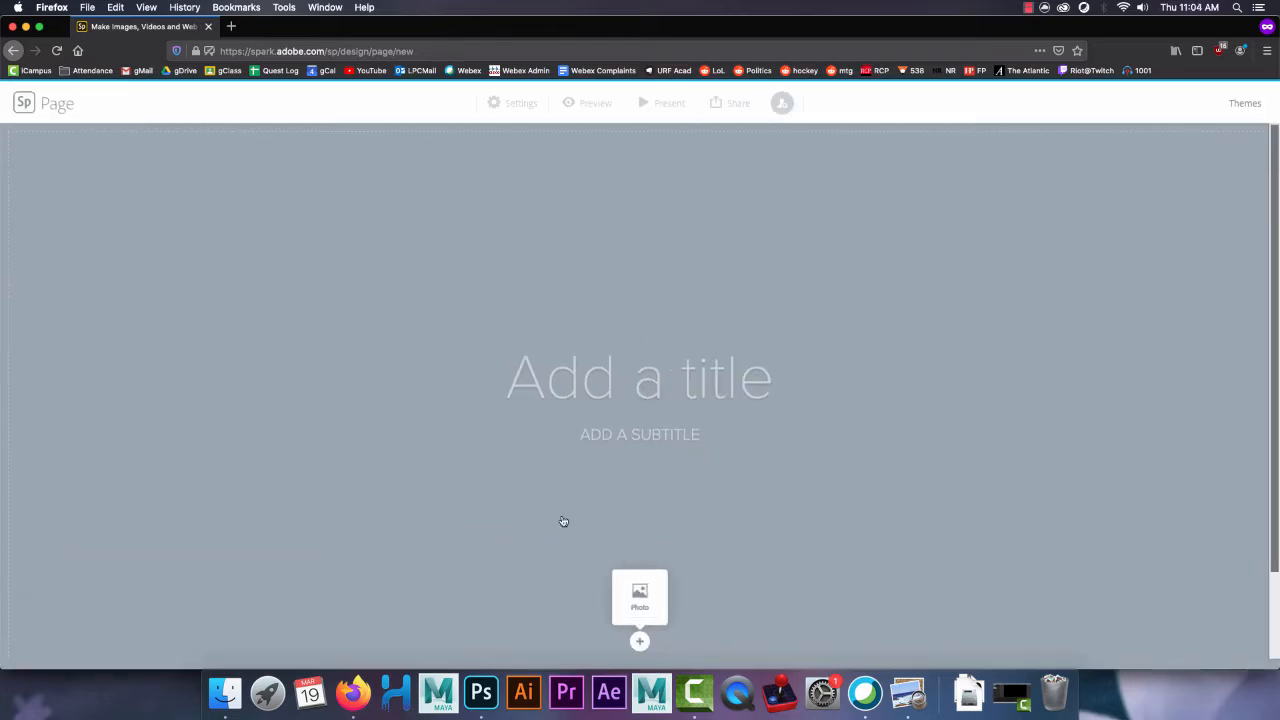
Step: Title the page 'URF Academy Journal'
click(597, 378)
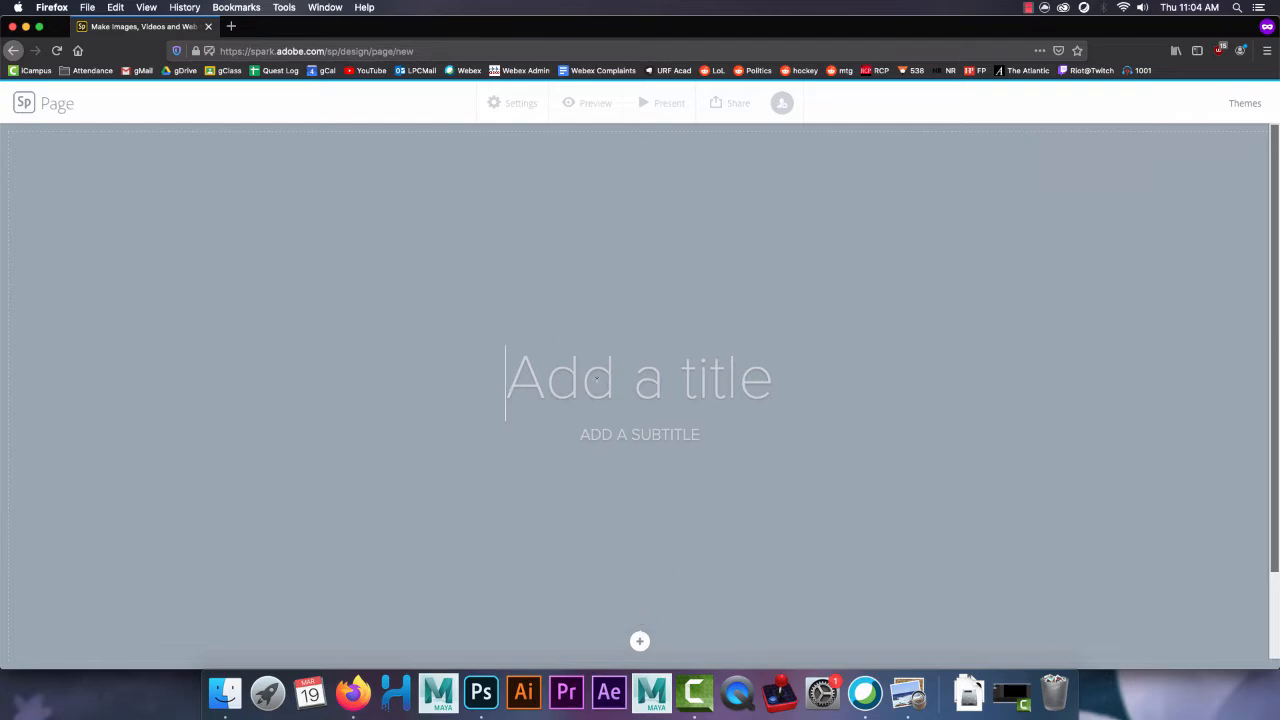
text(URF AC)
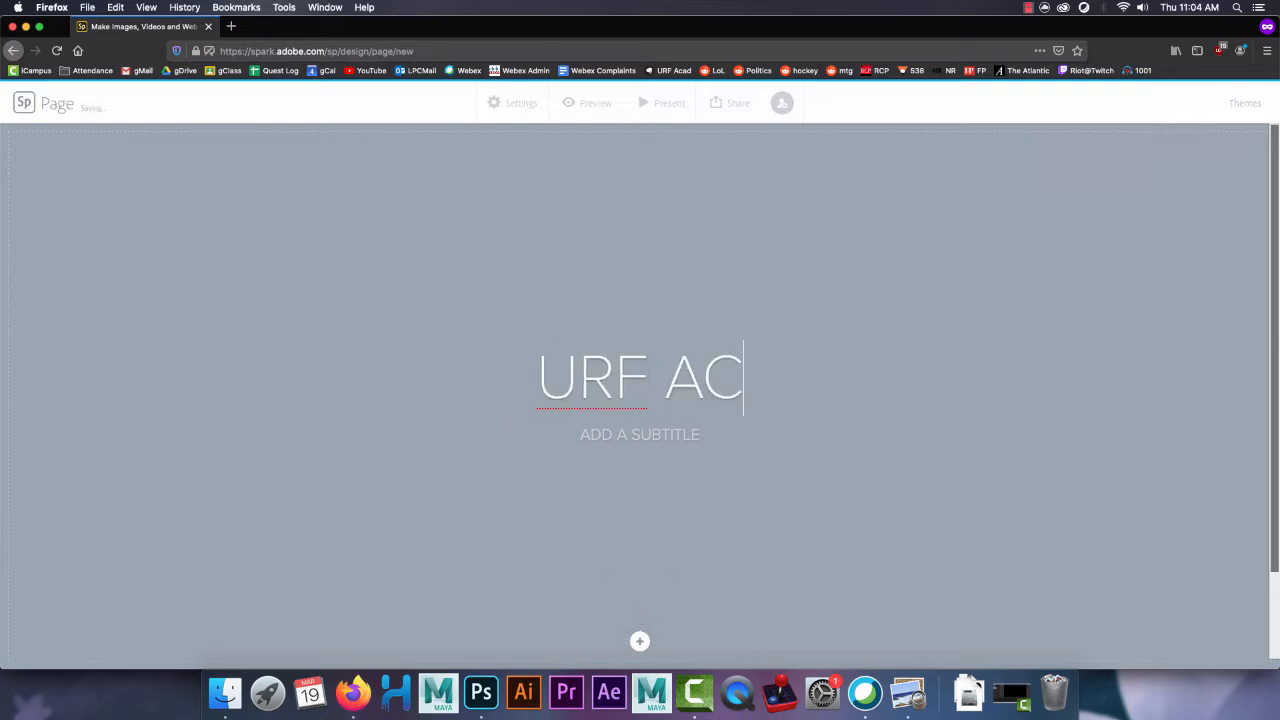
text(ademy)
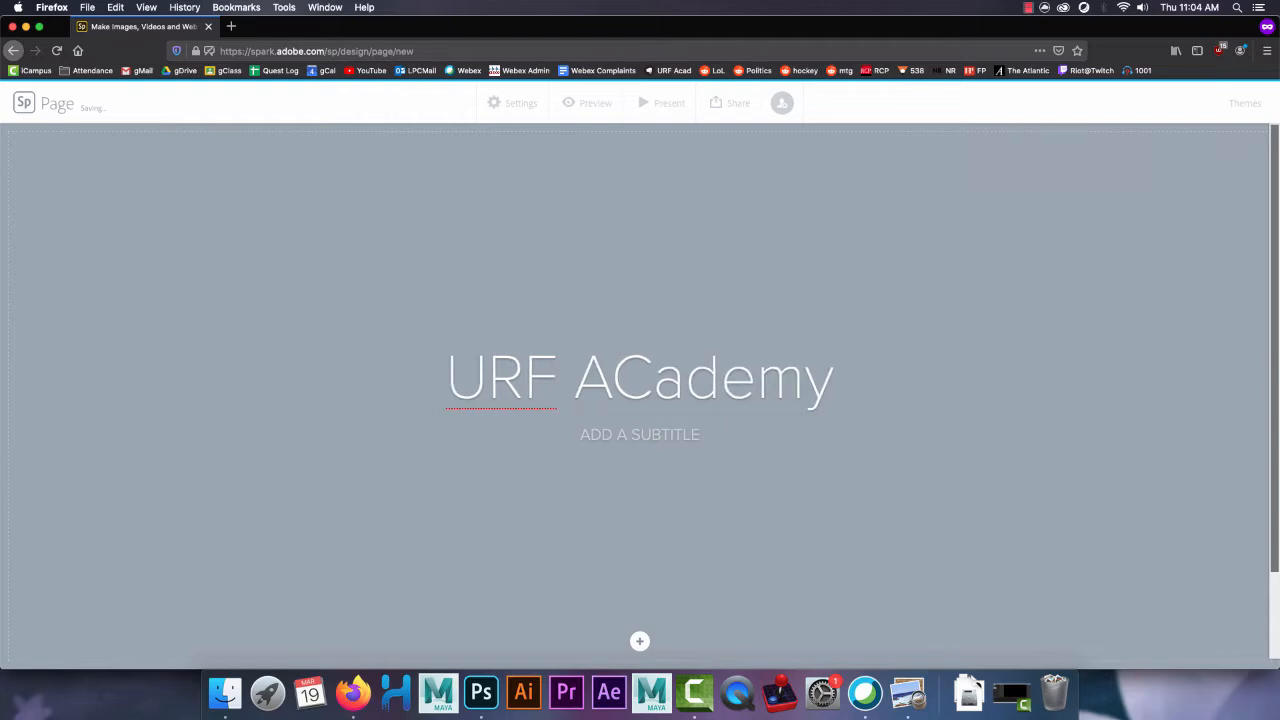
key(BackSpace)
key(BackSpace)
key(BackSpace)
key(BackSpace)
key(BackSpace)
key(BackSpace)
text(ca)
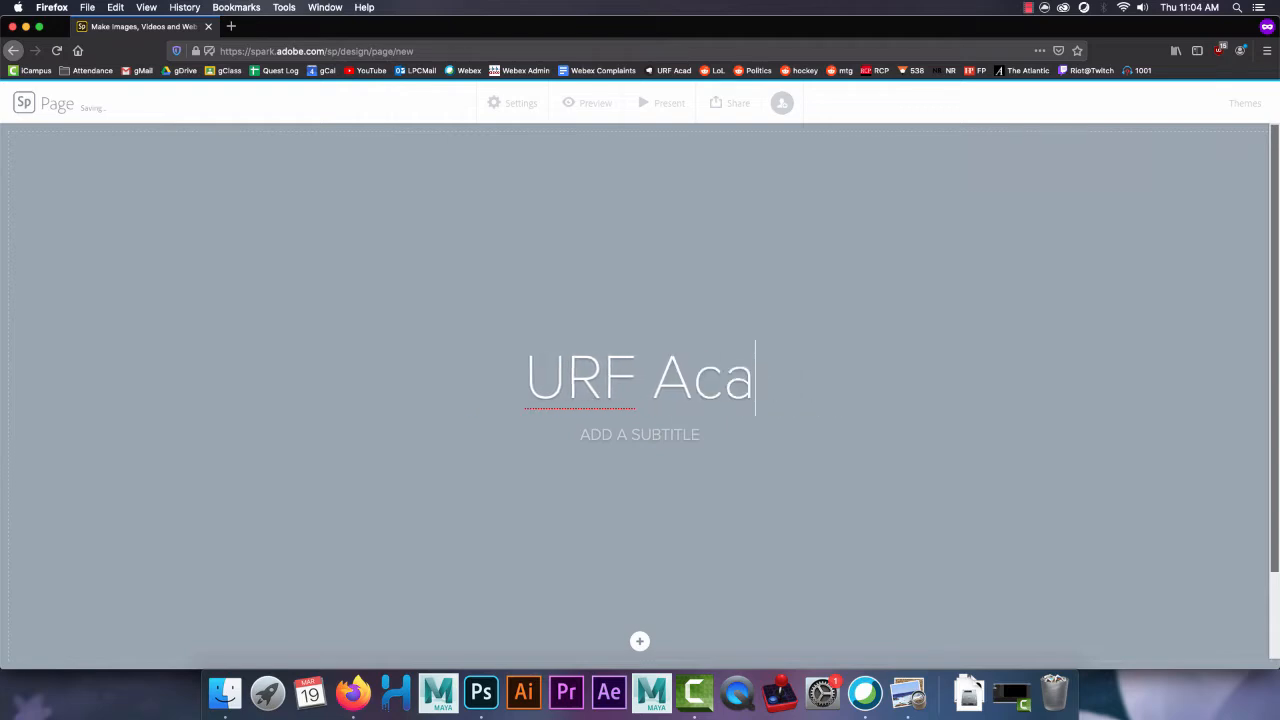
text(demy)
key(Return)
text(Rev)
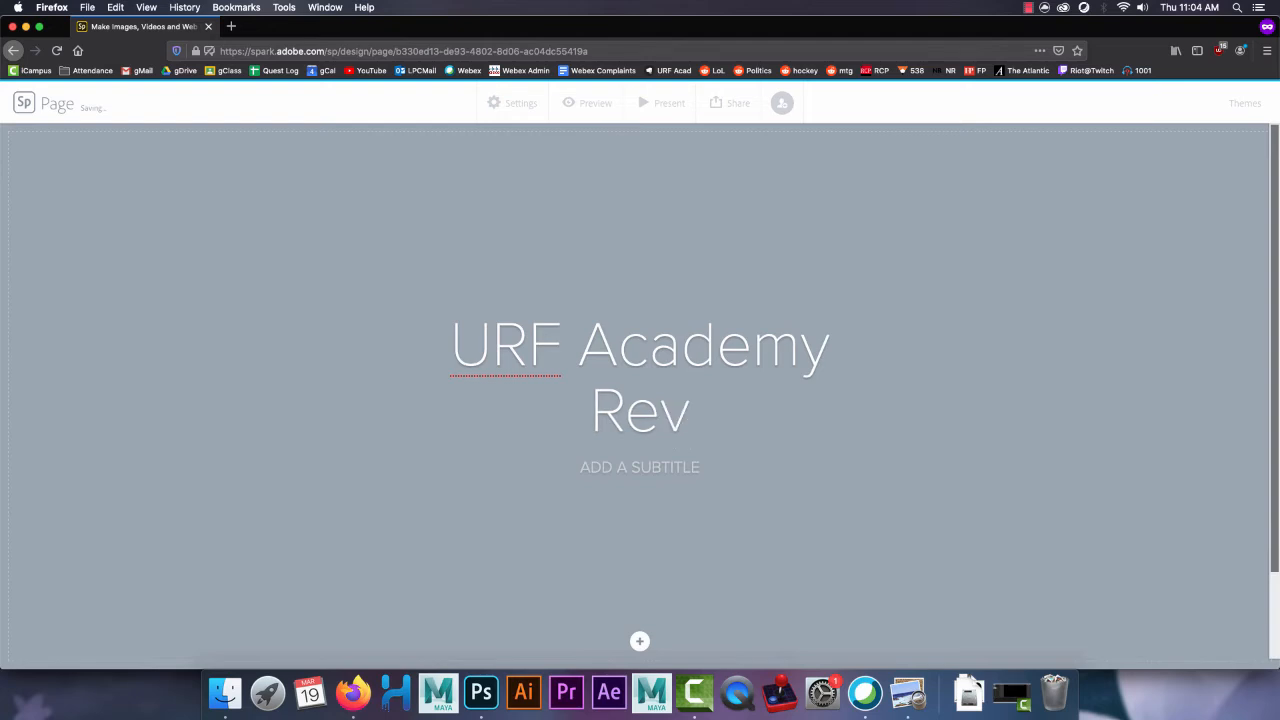
key(BackSpace)
key(BackSpace)
key(BackSpace)
key(BackSpace)
text(Journal)
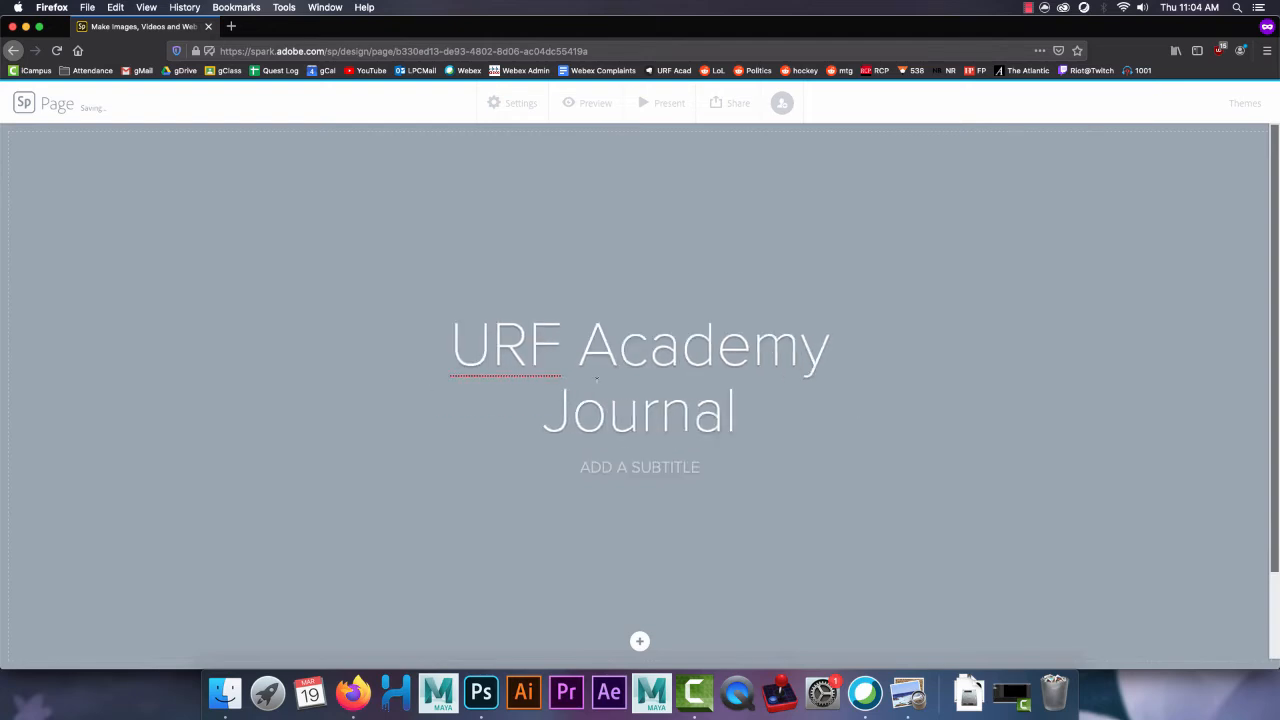
Step: Set the subtitle to 'WORK BY' followed by the author's name, without a trailing space
click(621, 468)
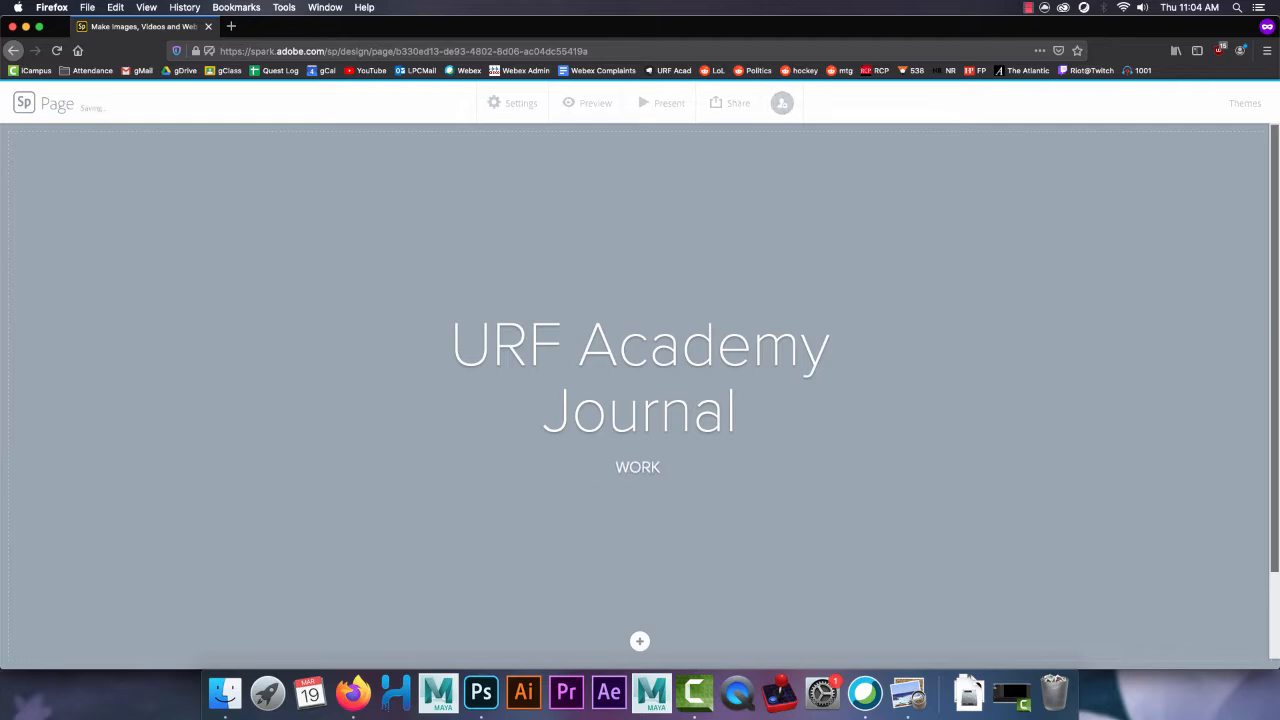
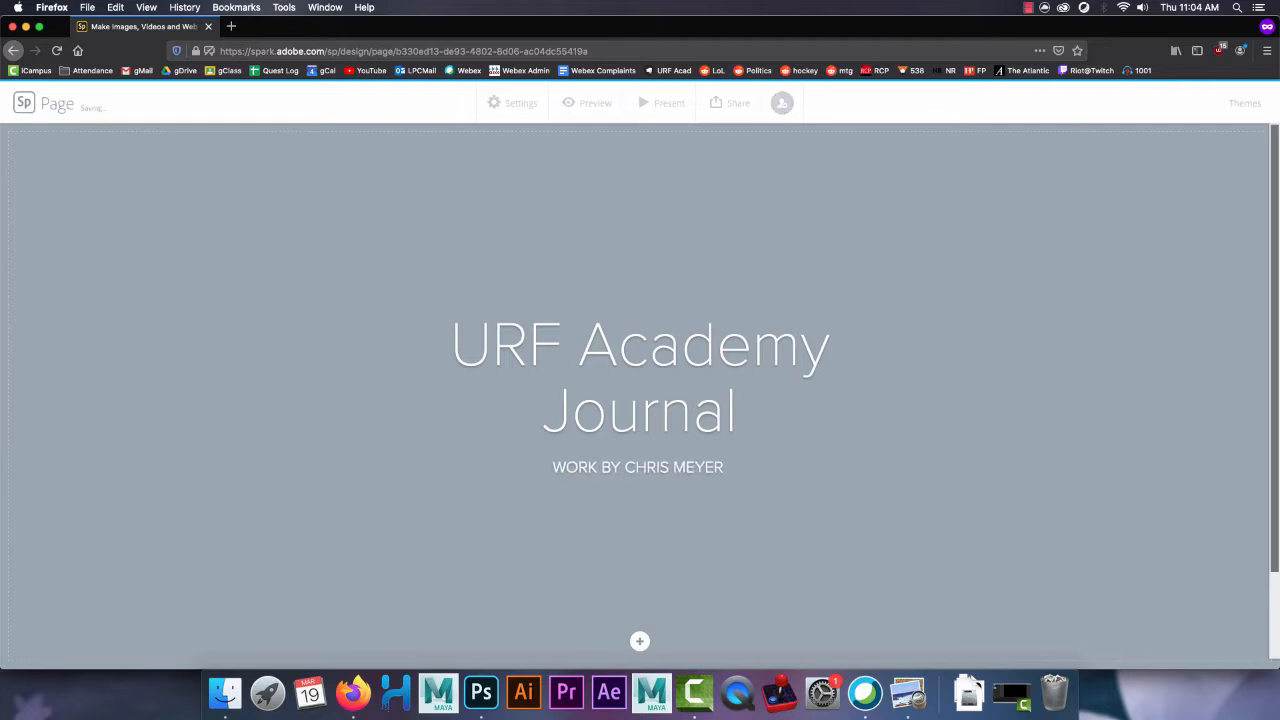
key(BackSpace)
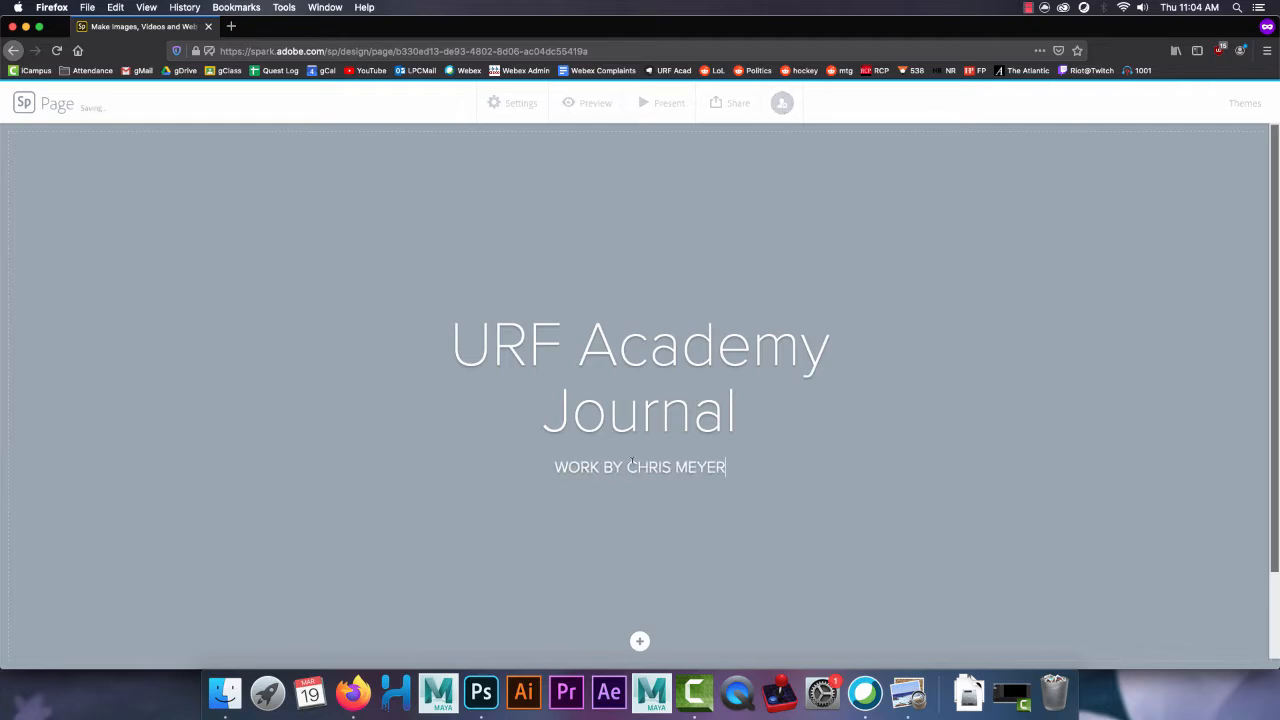
Step: Upload twitchbanner.png from the 19-20SY folder as the title page photo
click(640, 641)
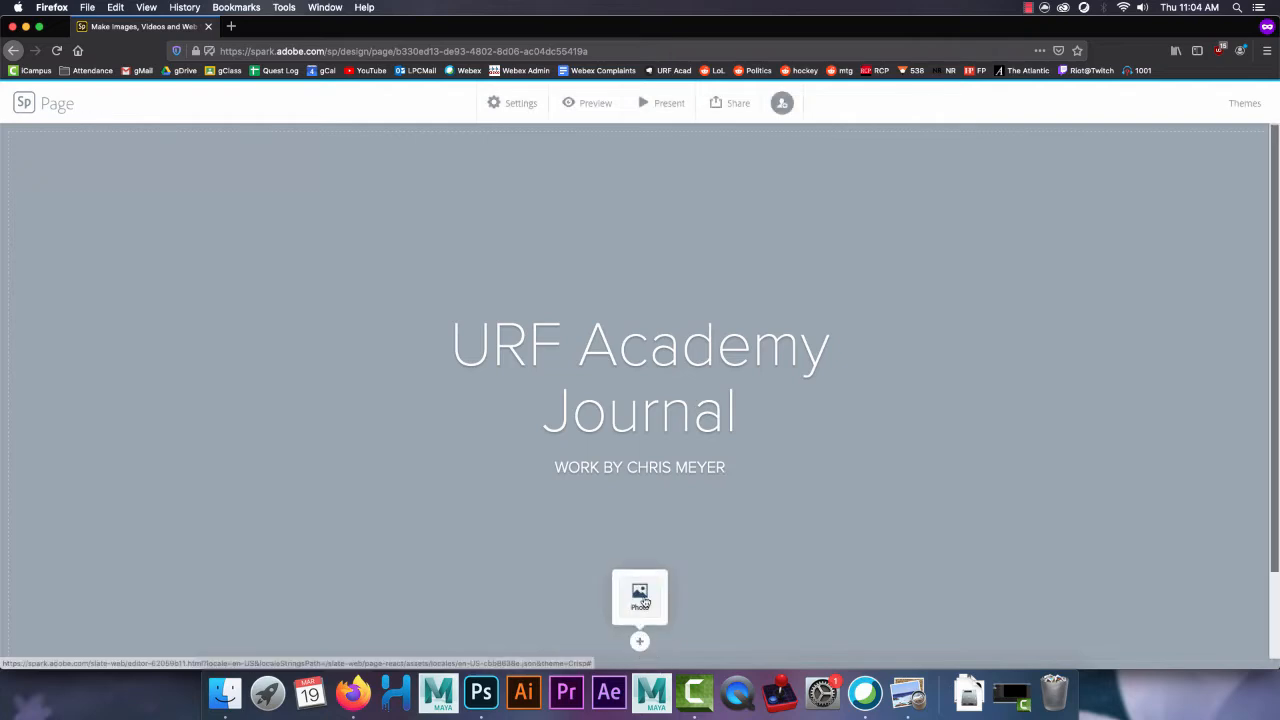
click(645, 600)
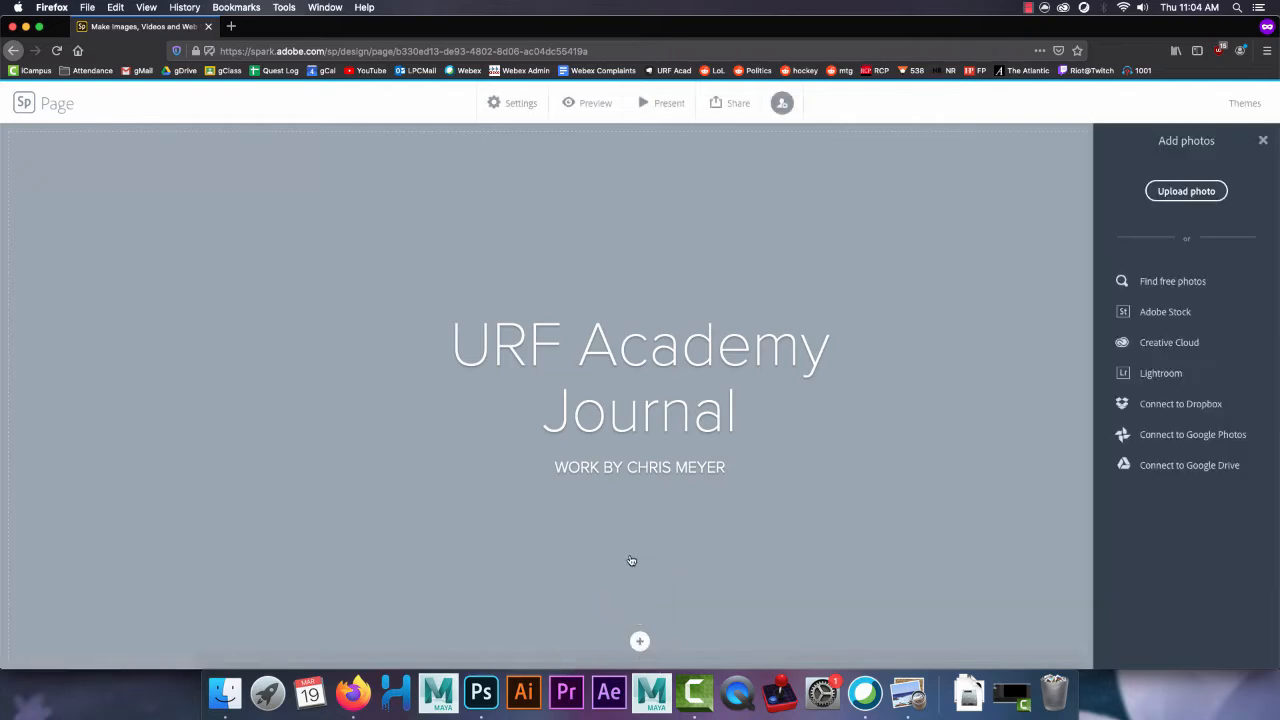
click(1199, 193)
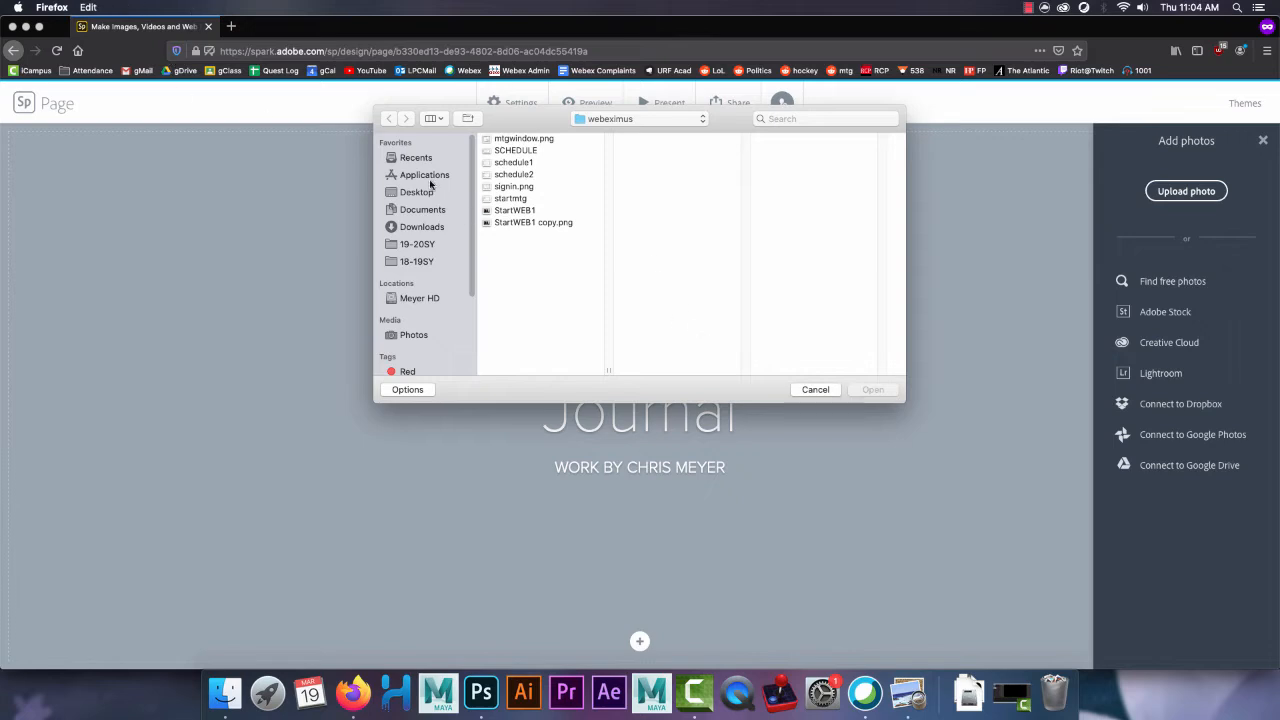
click(421, 245)
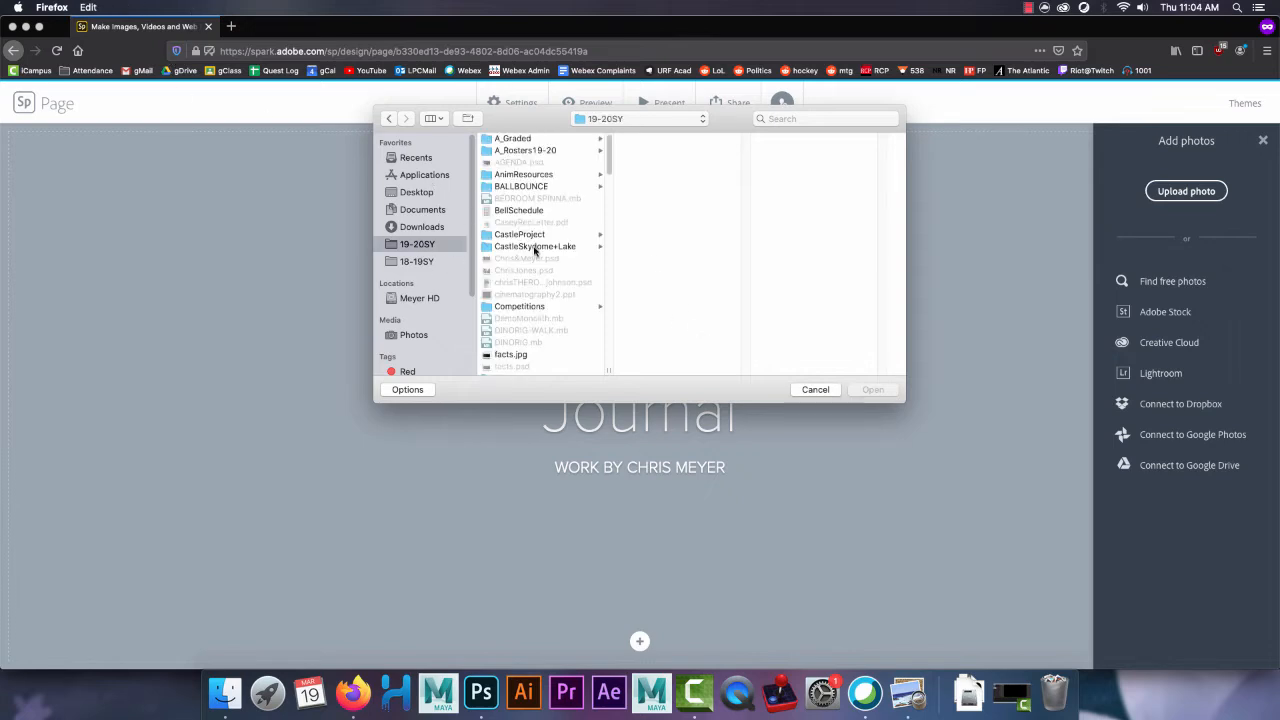
scroll(534, 250, down, 15)
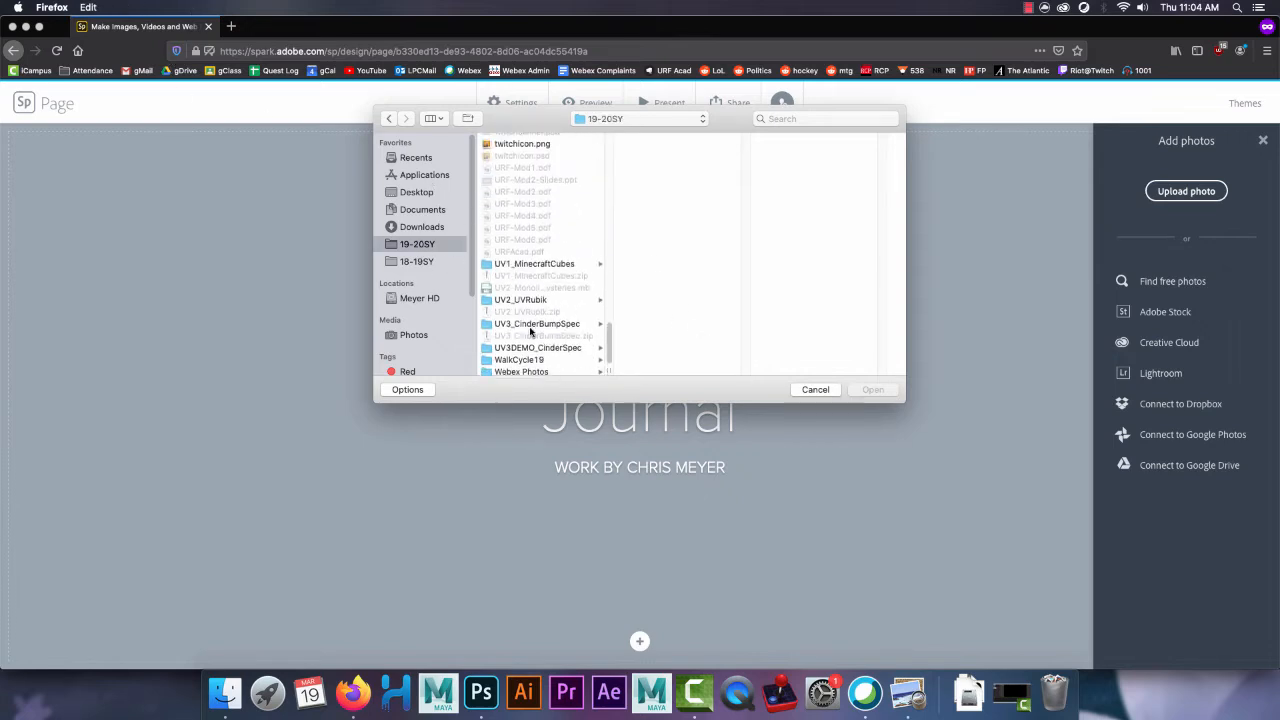
scroll(531, 332, up, 10)
scroll(537, 277, down, 5)
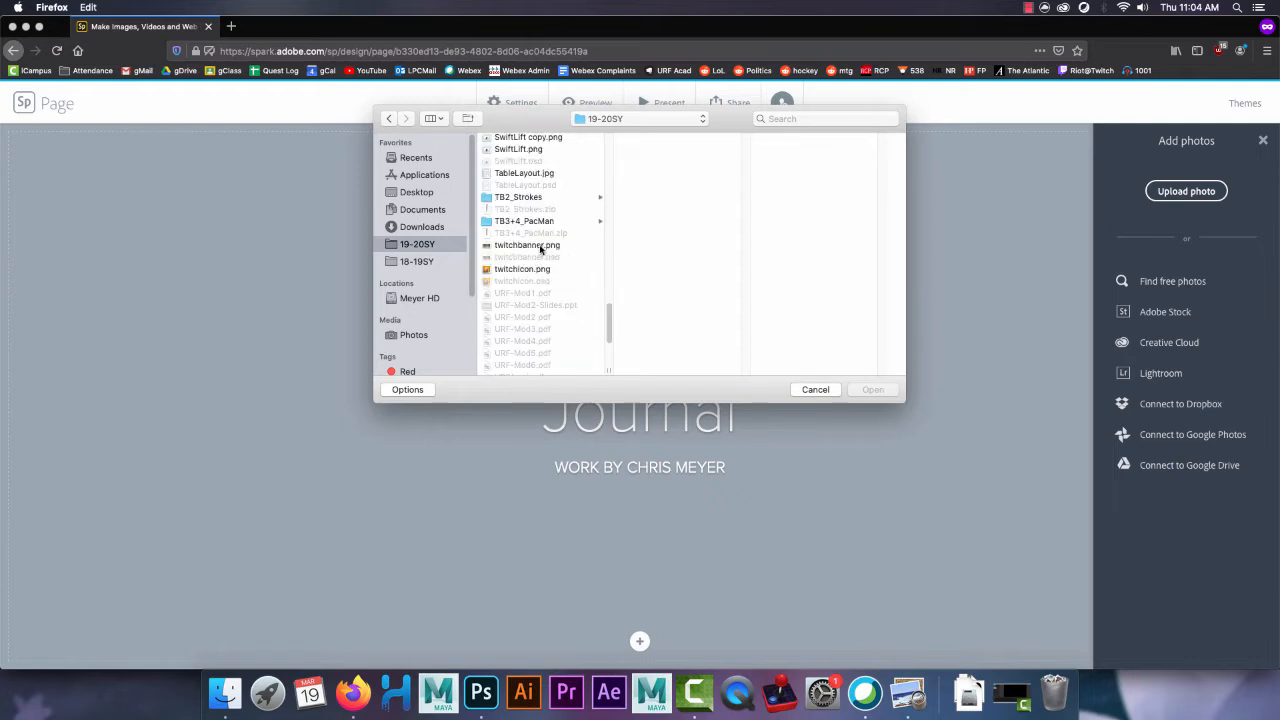
click(527, 245)
click(872, 389)
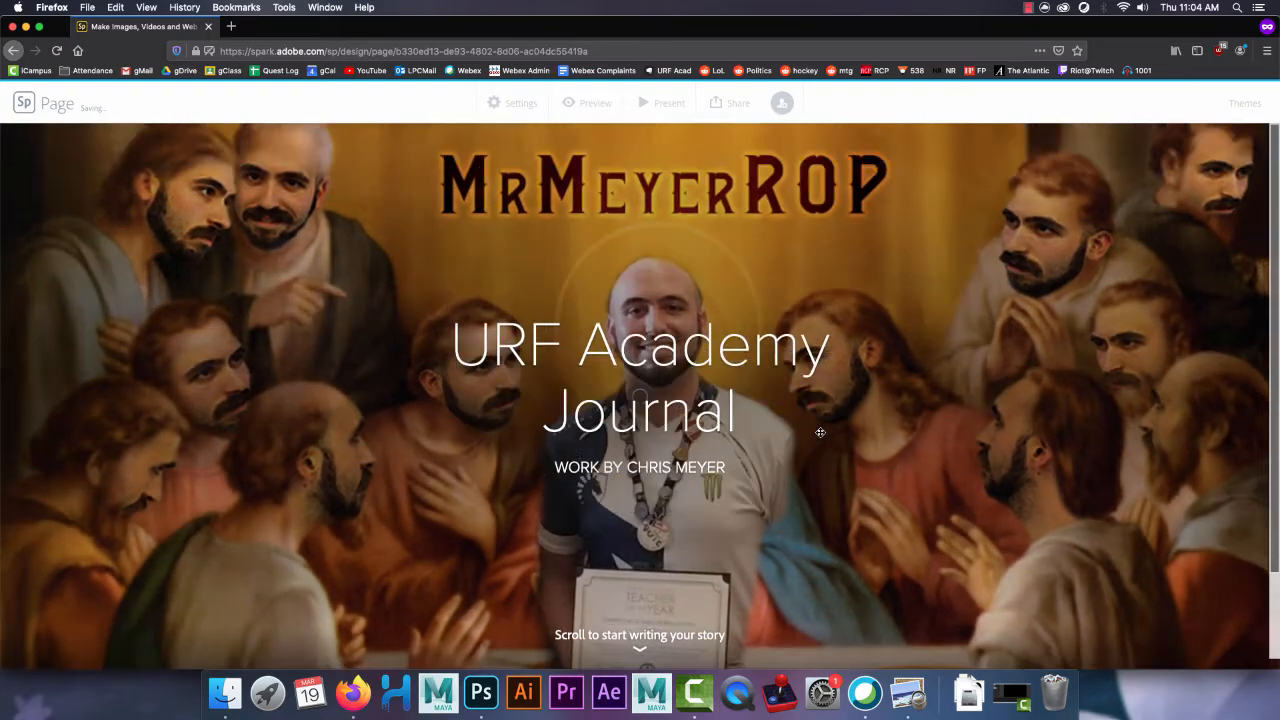
Step: Add a text block below the cover reading 'Hey this is pretty neat I am writing in here'
scroll(820, 433, down, 2)
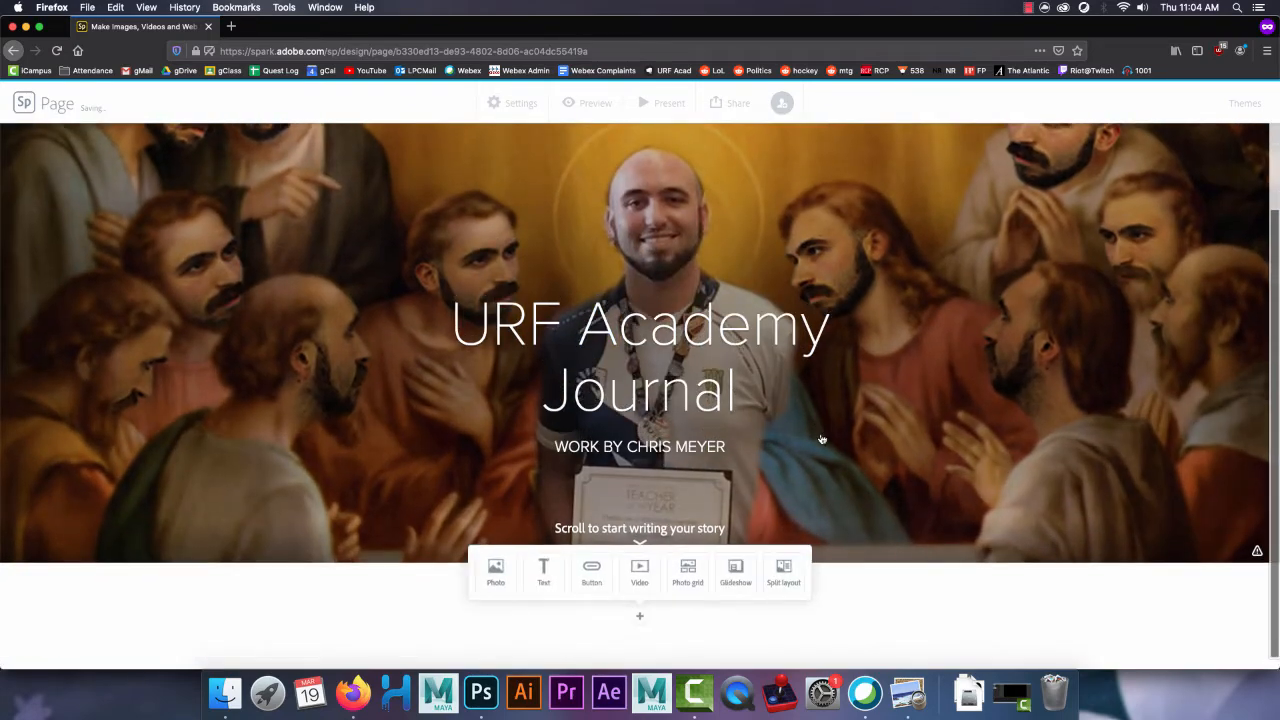
click(541, 570)
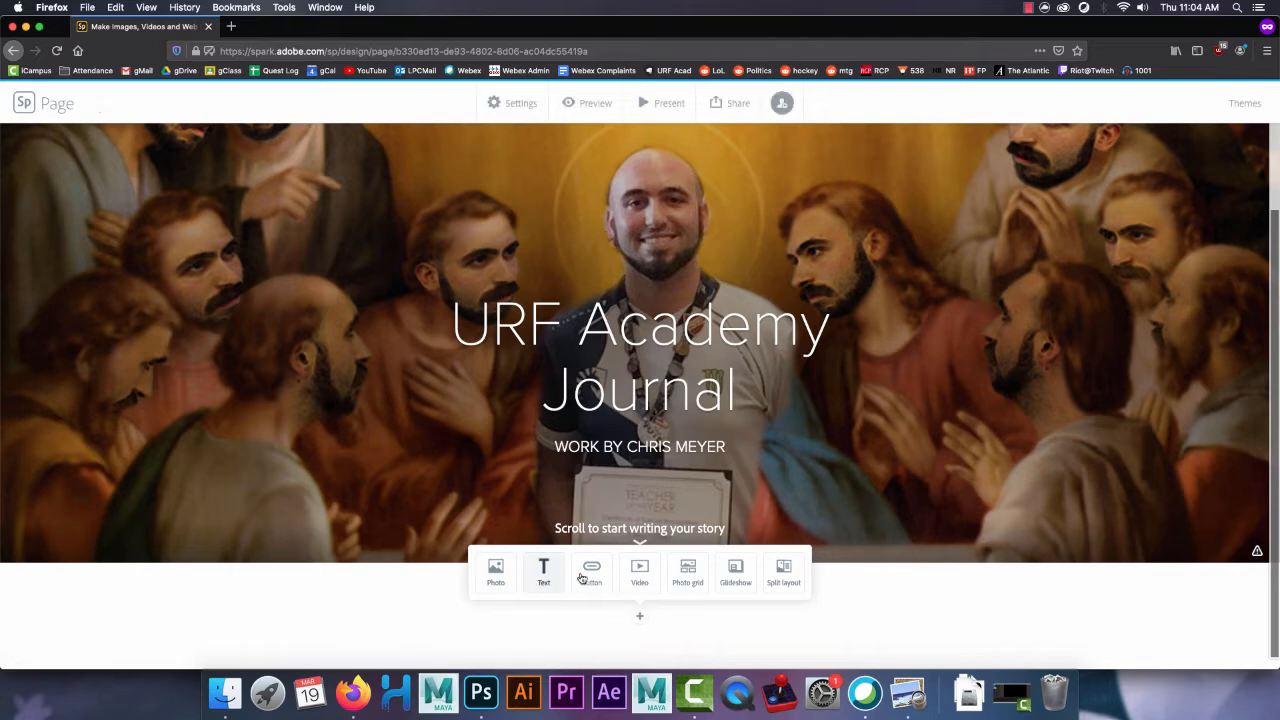
text(Hey)
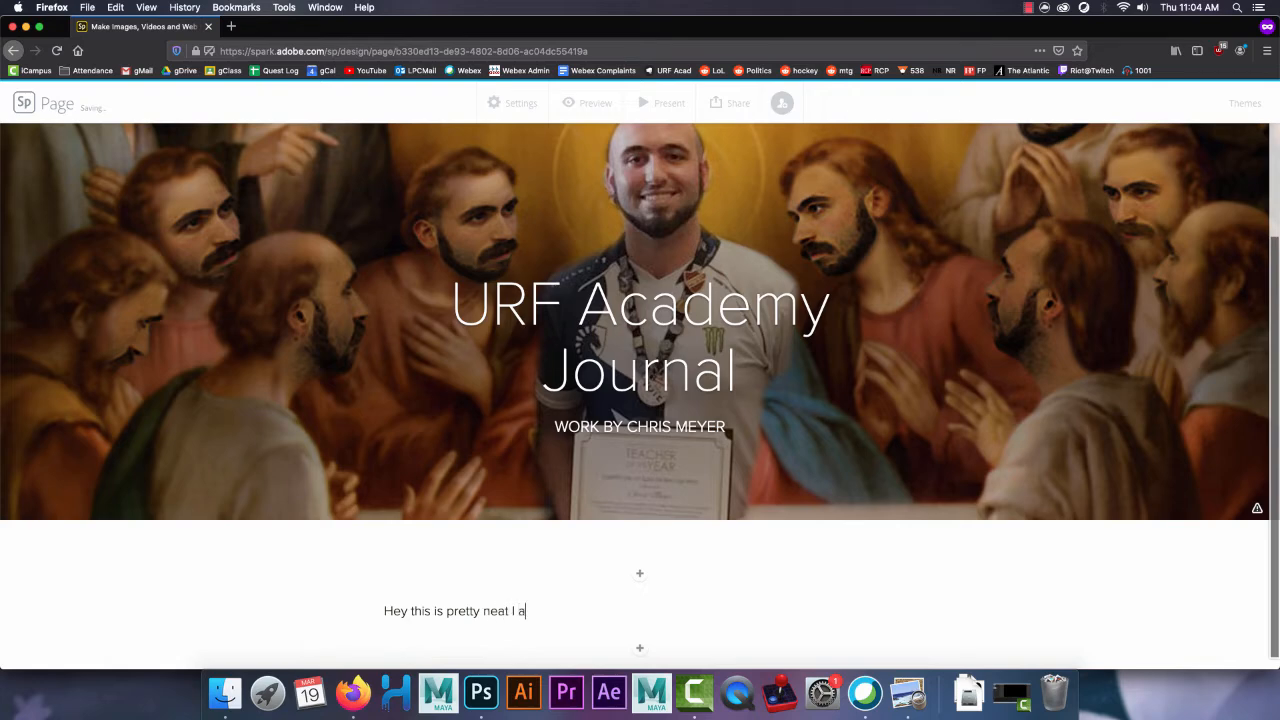
text(this is pretty neat I am writing in here)
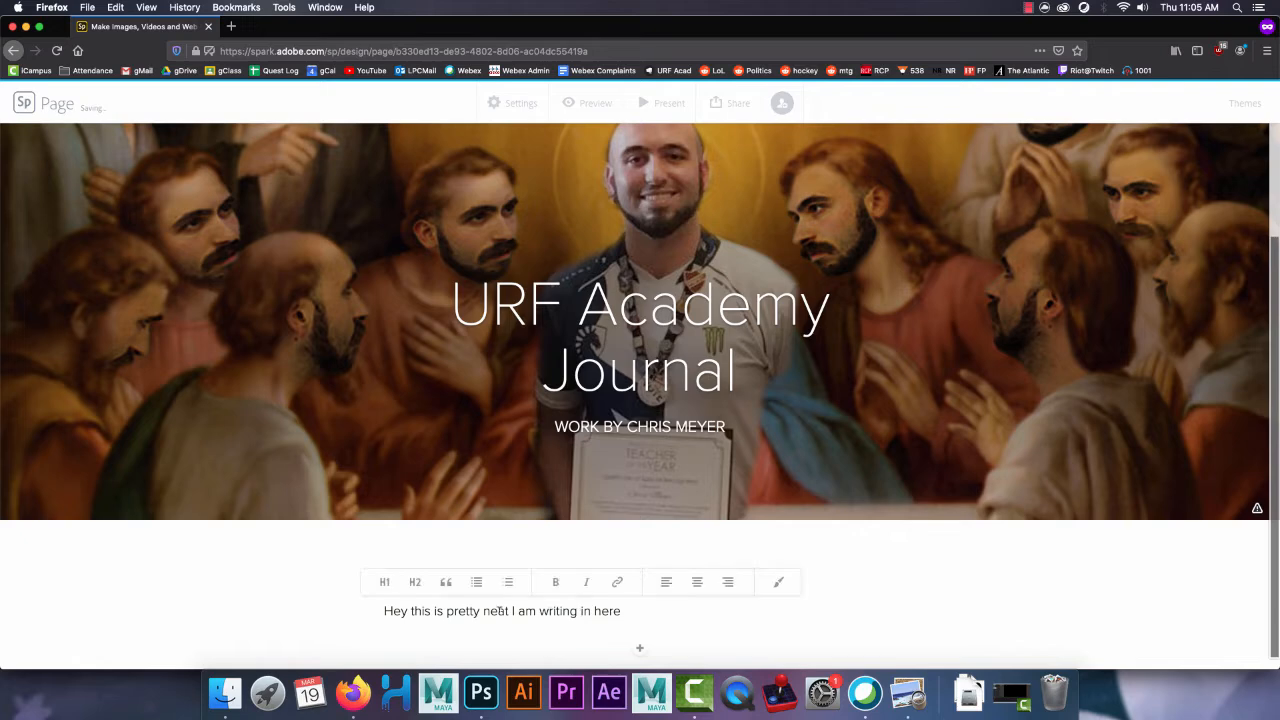
Step: Try H1 and H2 on the line, settle on bold body text with alignment, and add a block below
click(387, 585)
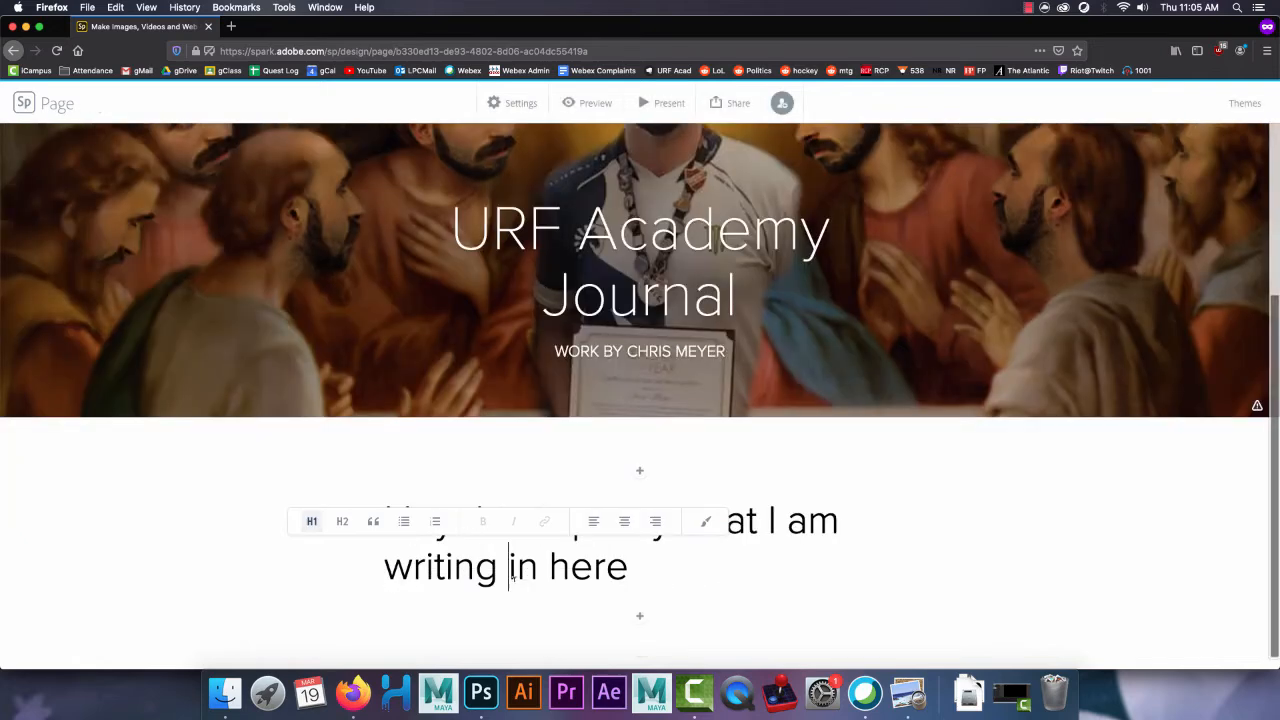
click(641, 569)
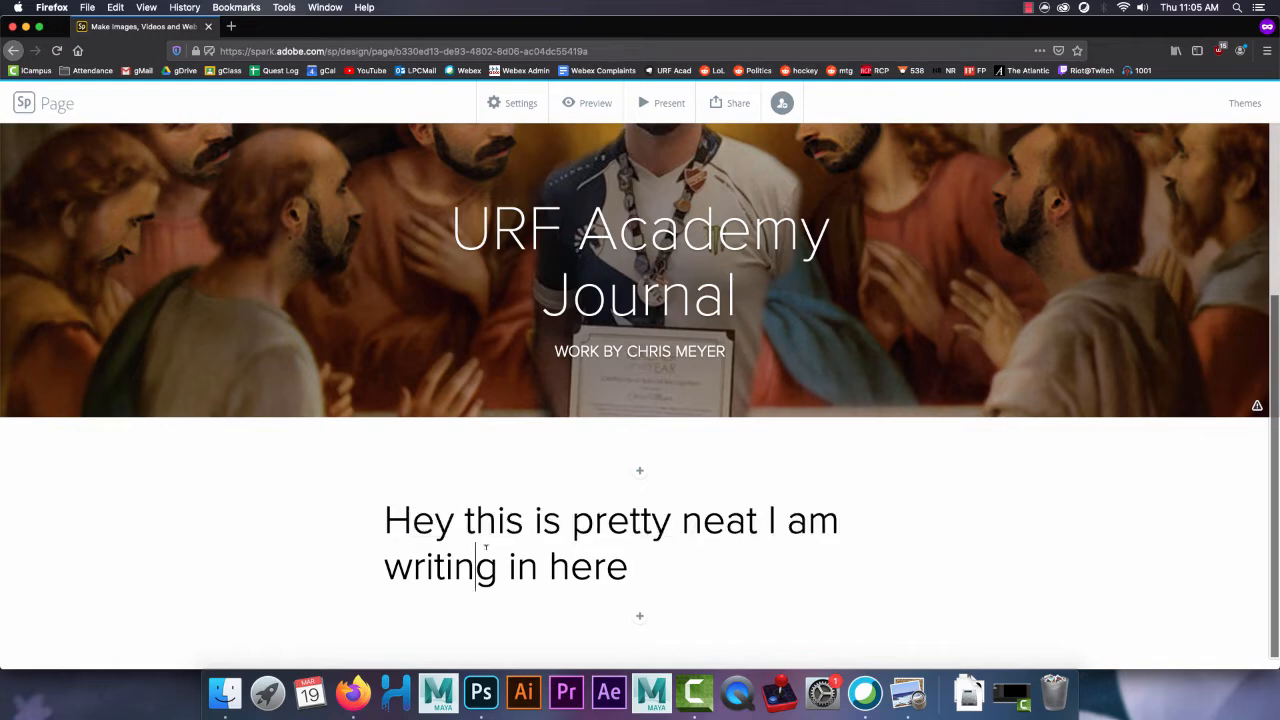
click(320, 527)
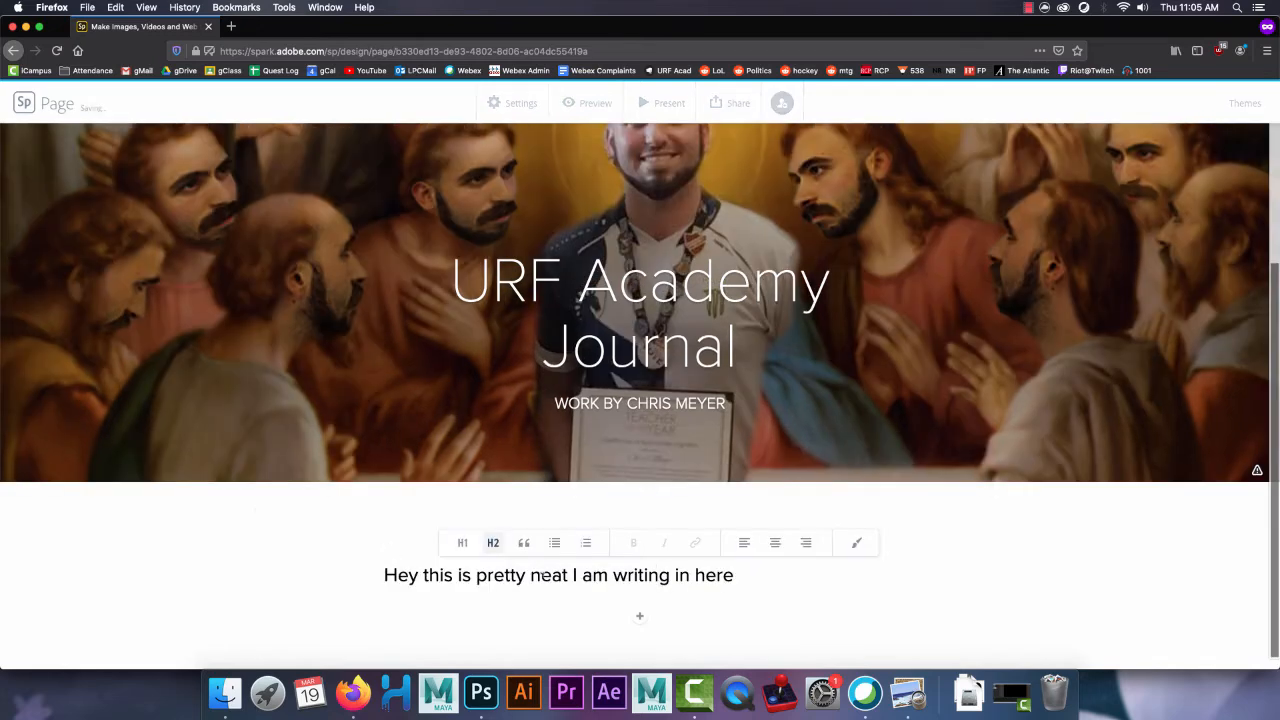
triple_click(532, 575)
click(675, 543)
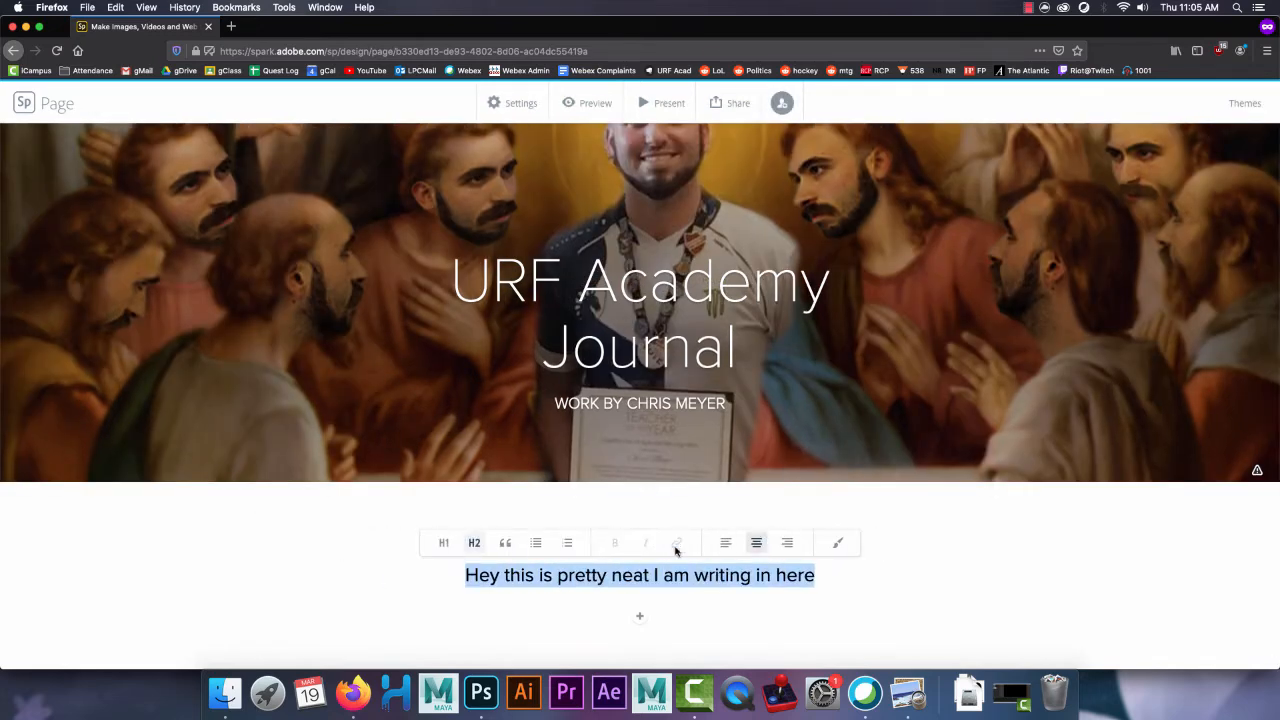
click(726, 542)
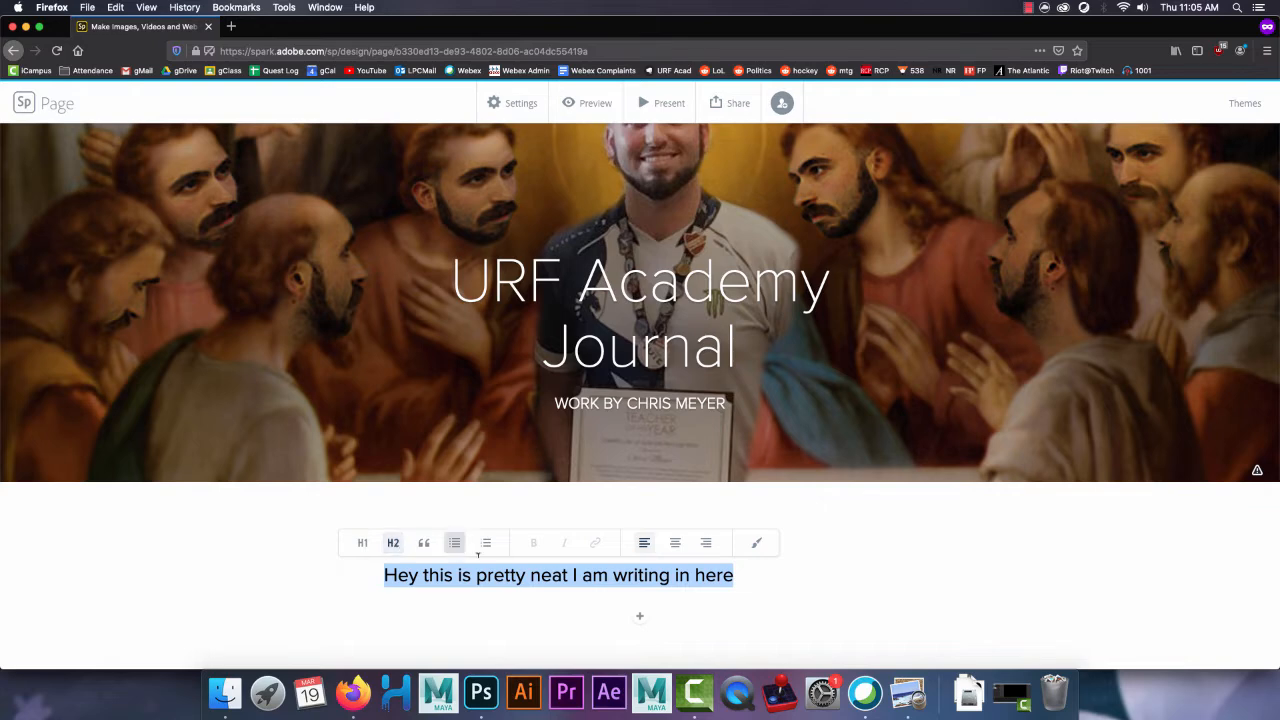
click(394, 543)
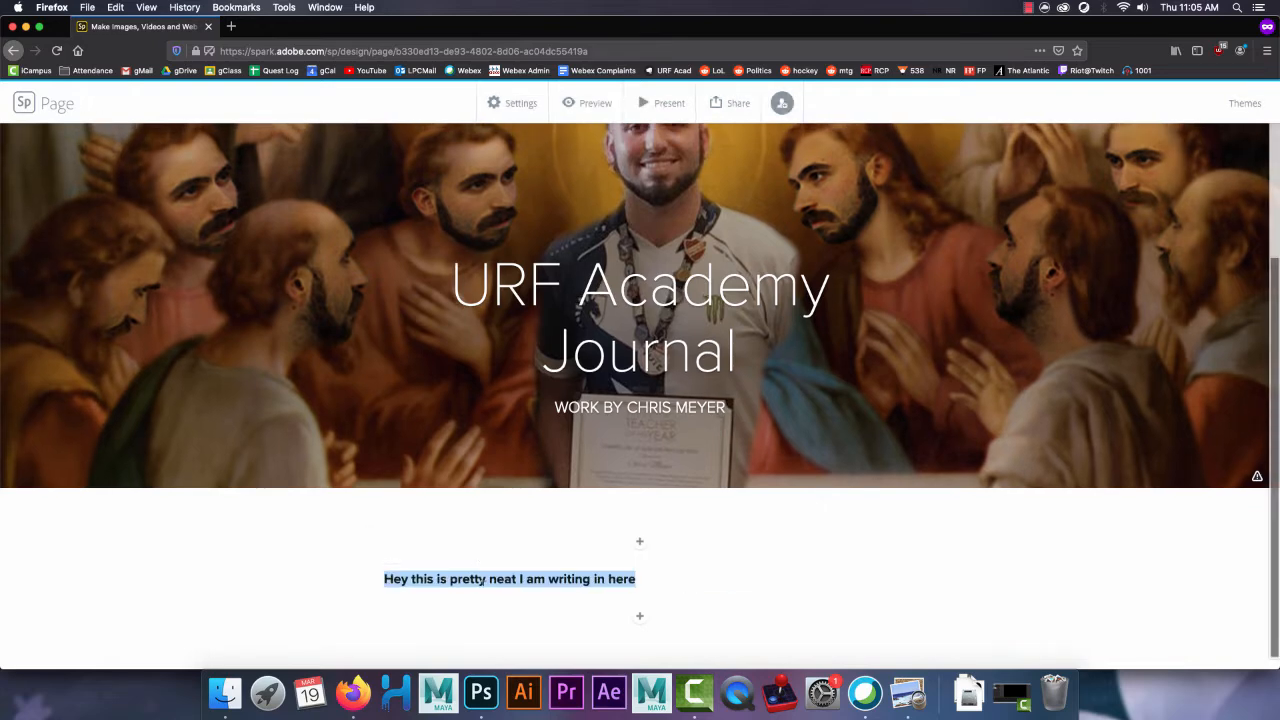
click(482, 580)
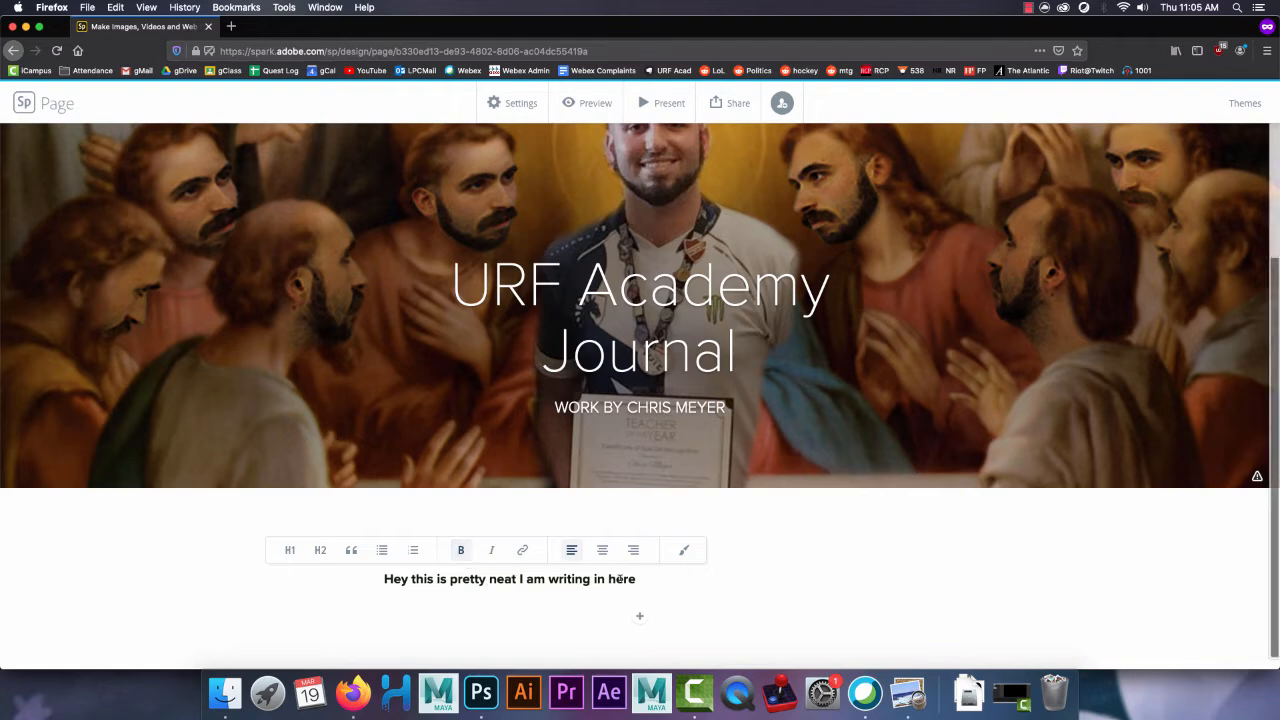
click(640, 614)
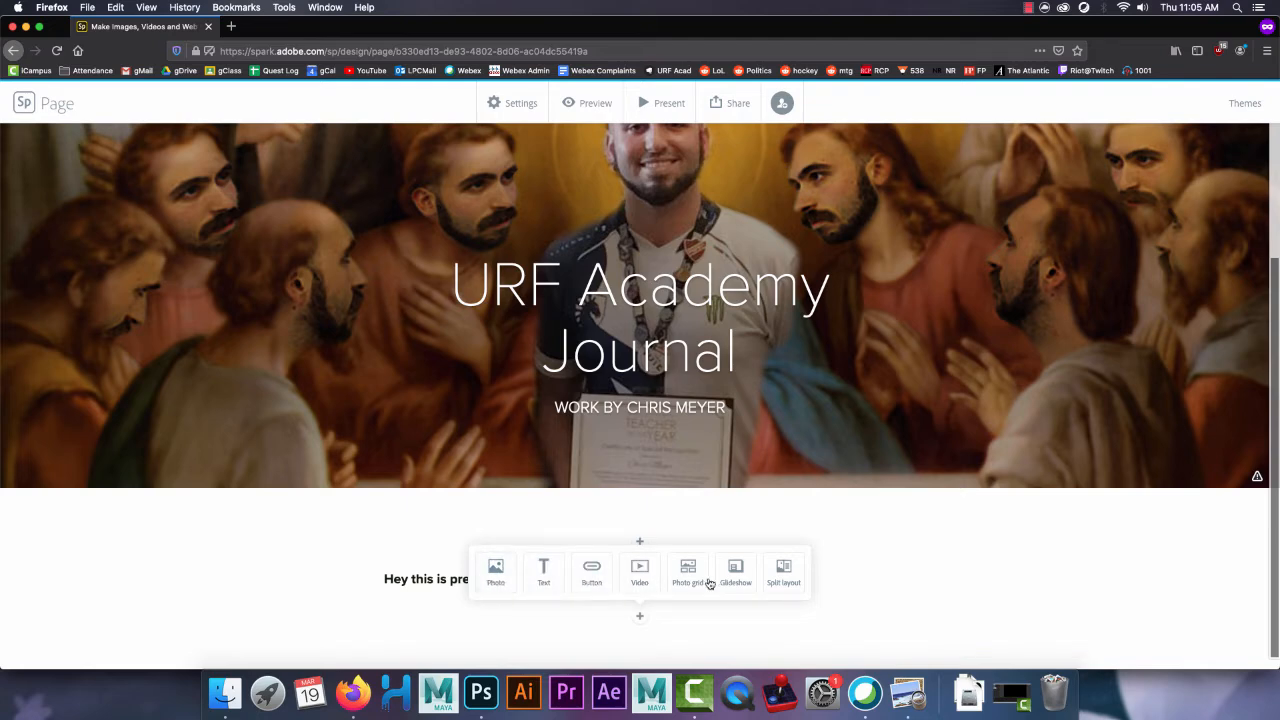
Step: Add a split section with an Adobe Stock game-controller photo from a 'games' search and a text half
click(784, 574)
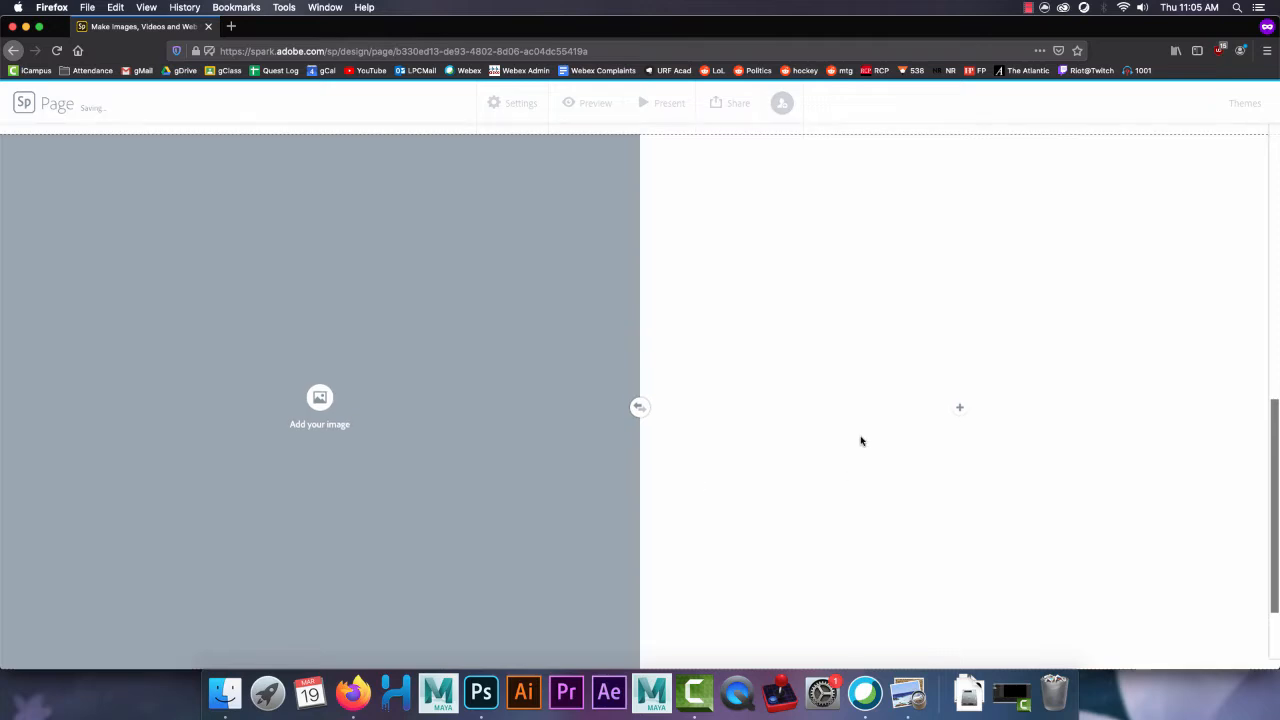
click(294, 392)
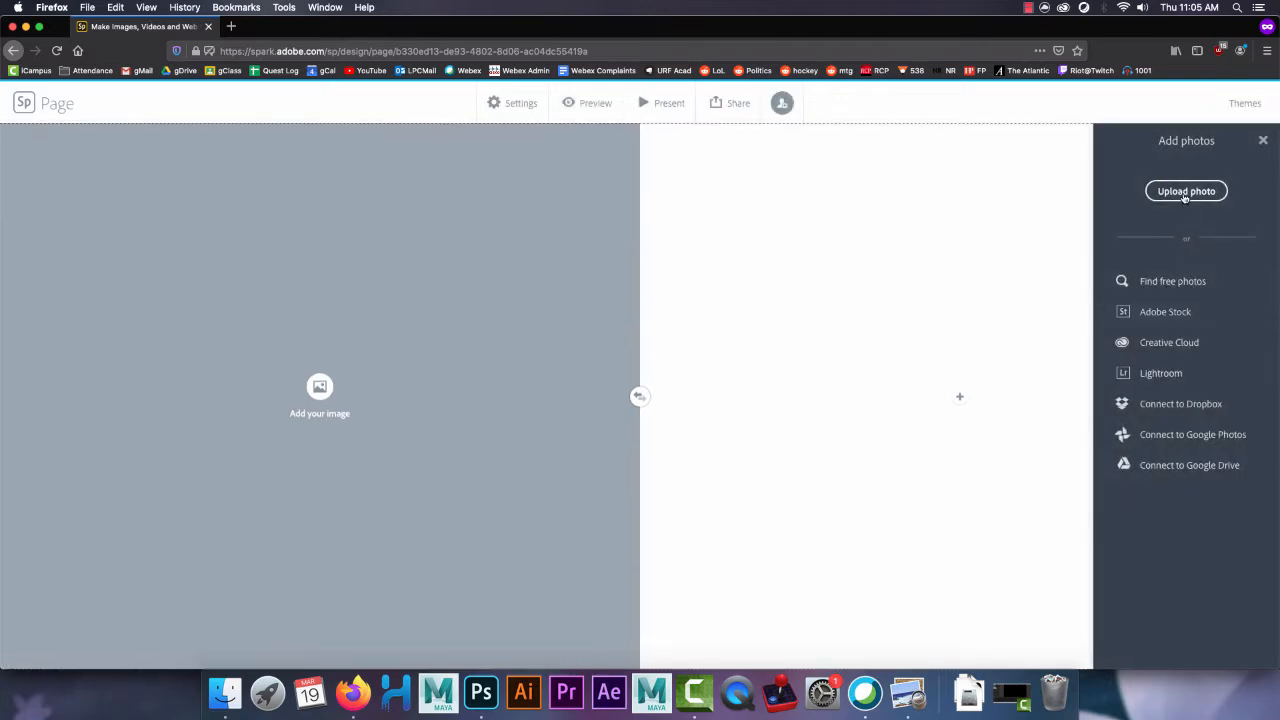
click(1166, 313)
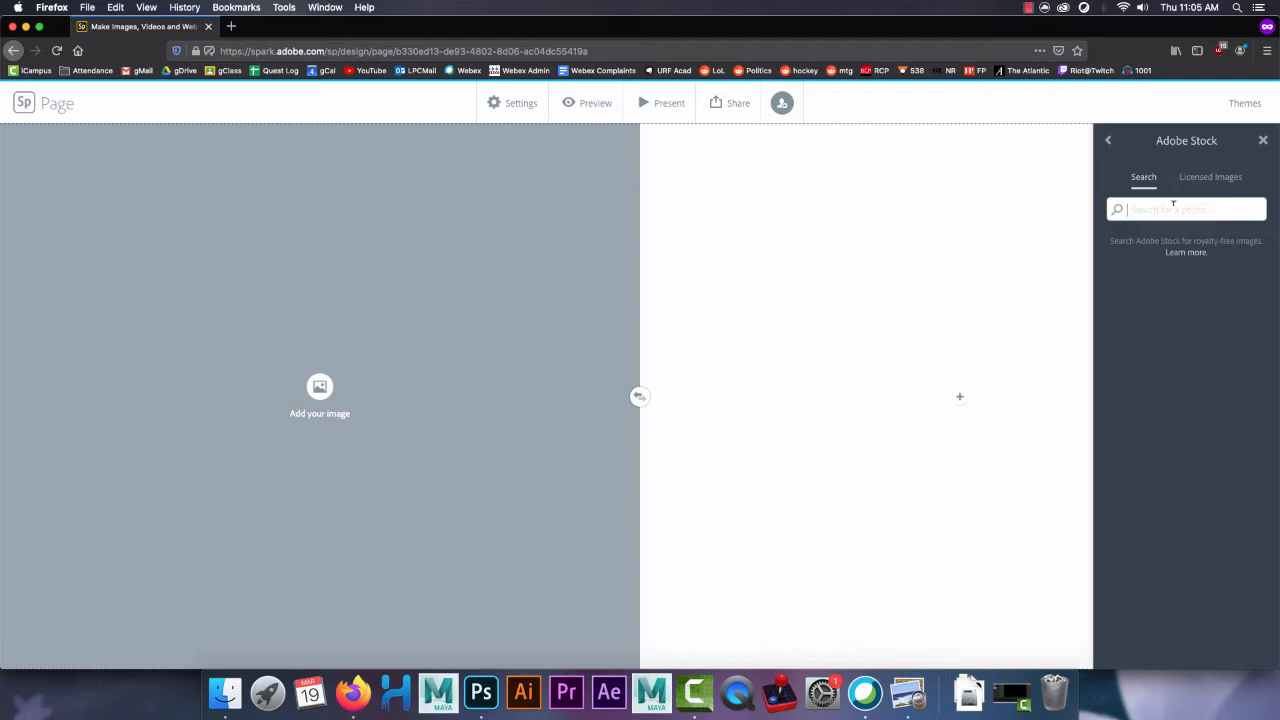
text(games)
key(Return)
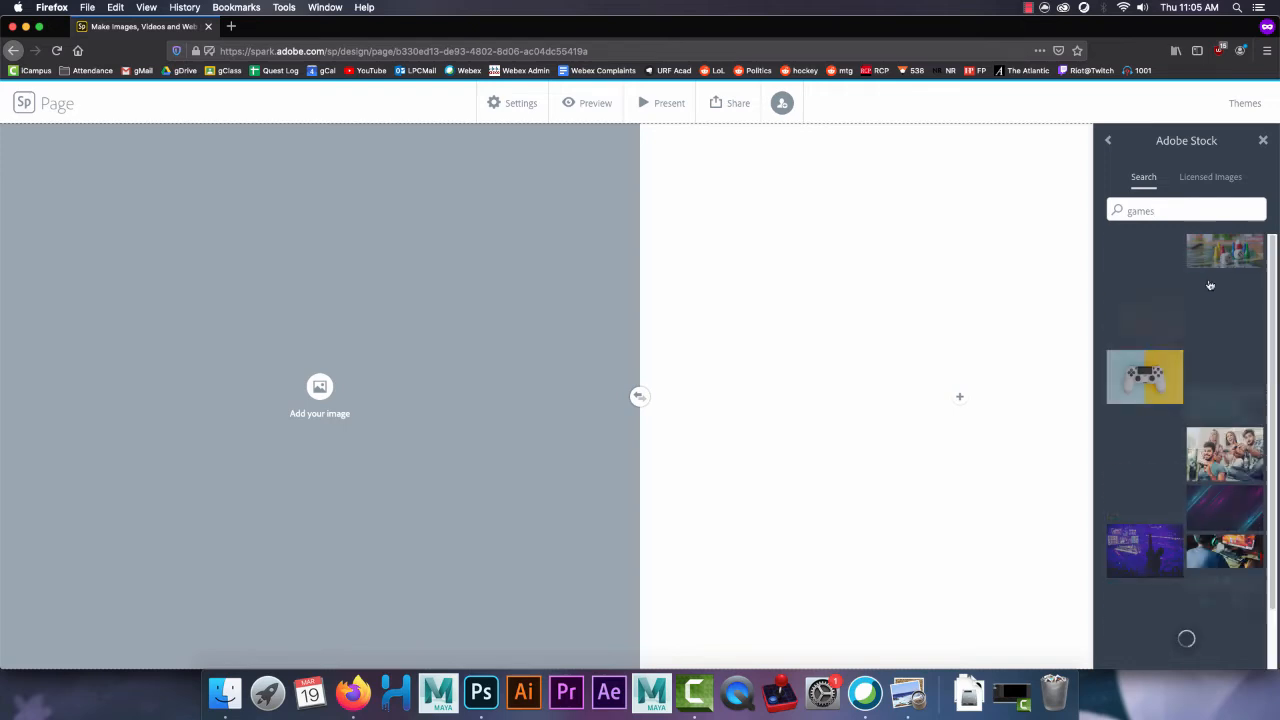
click(1151, 390)
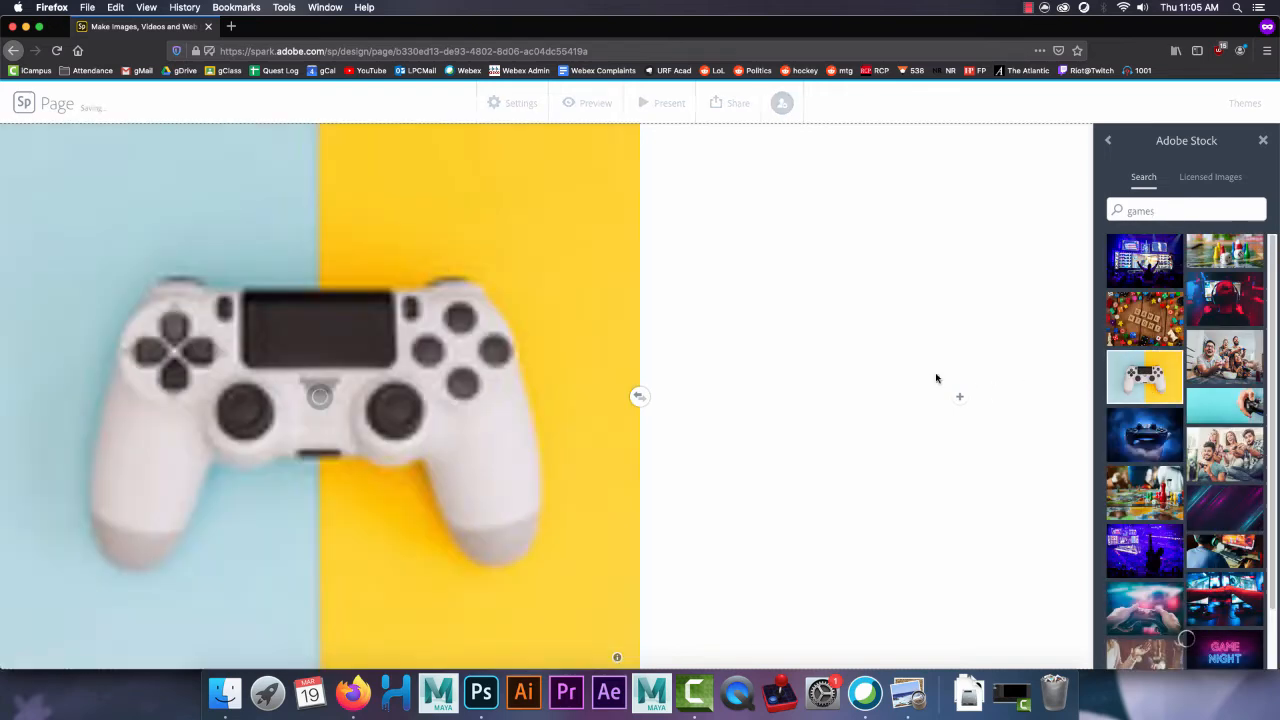
click(957, 392)
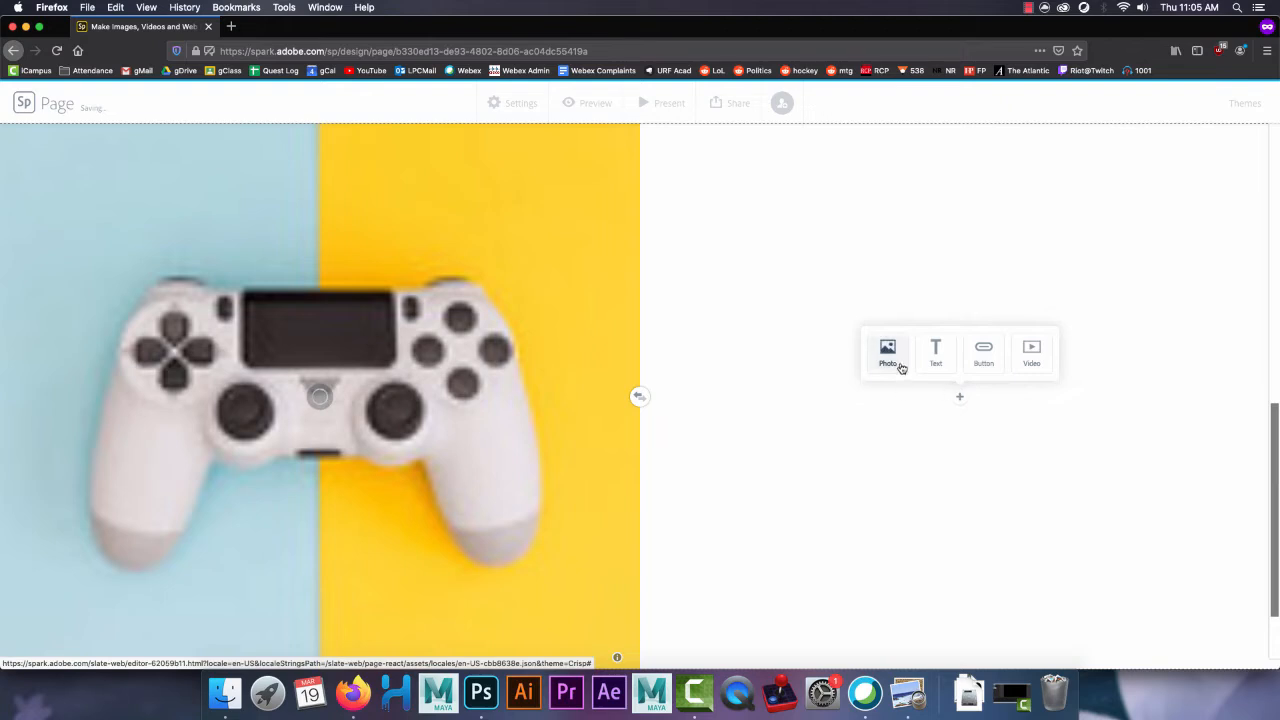
click(933, 352)
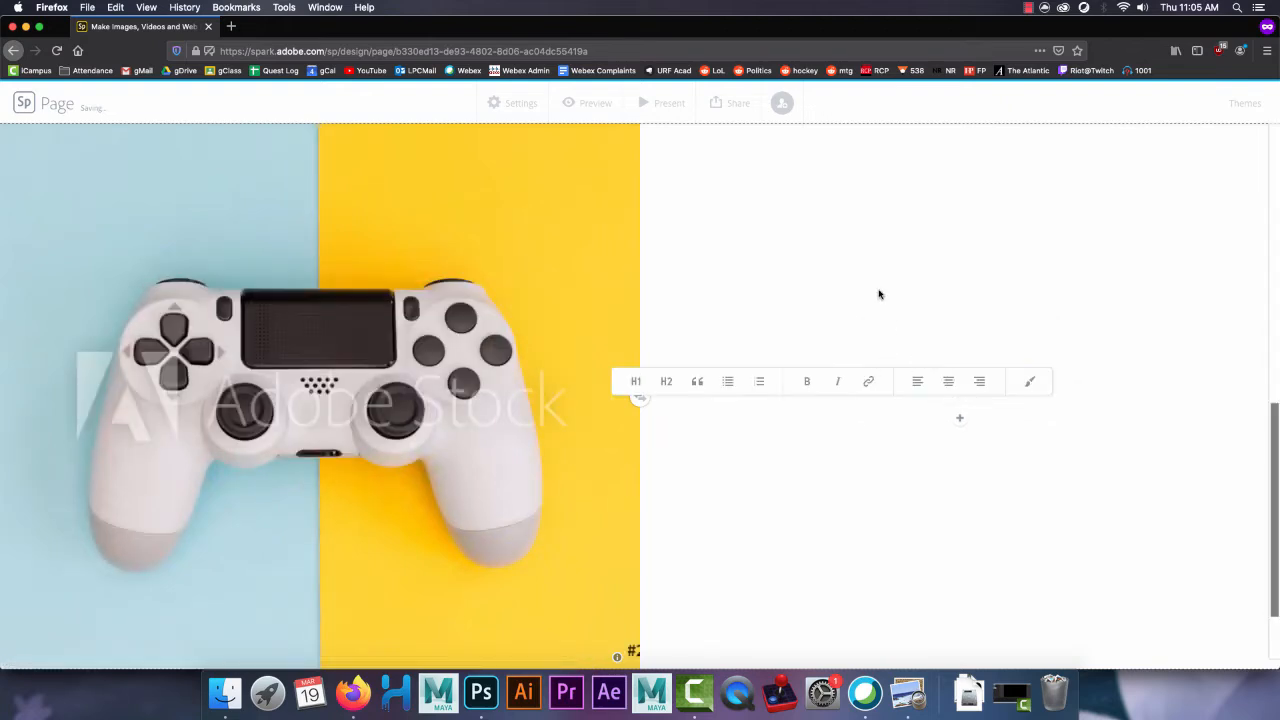
Step: Write '8 Kinds of Fun: Aesthetic Values derived from the feelings of playing a game.' beside the photo
text(8 Kinds of Fun: Aesth)
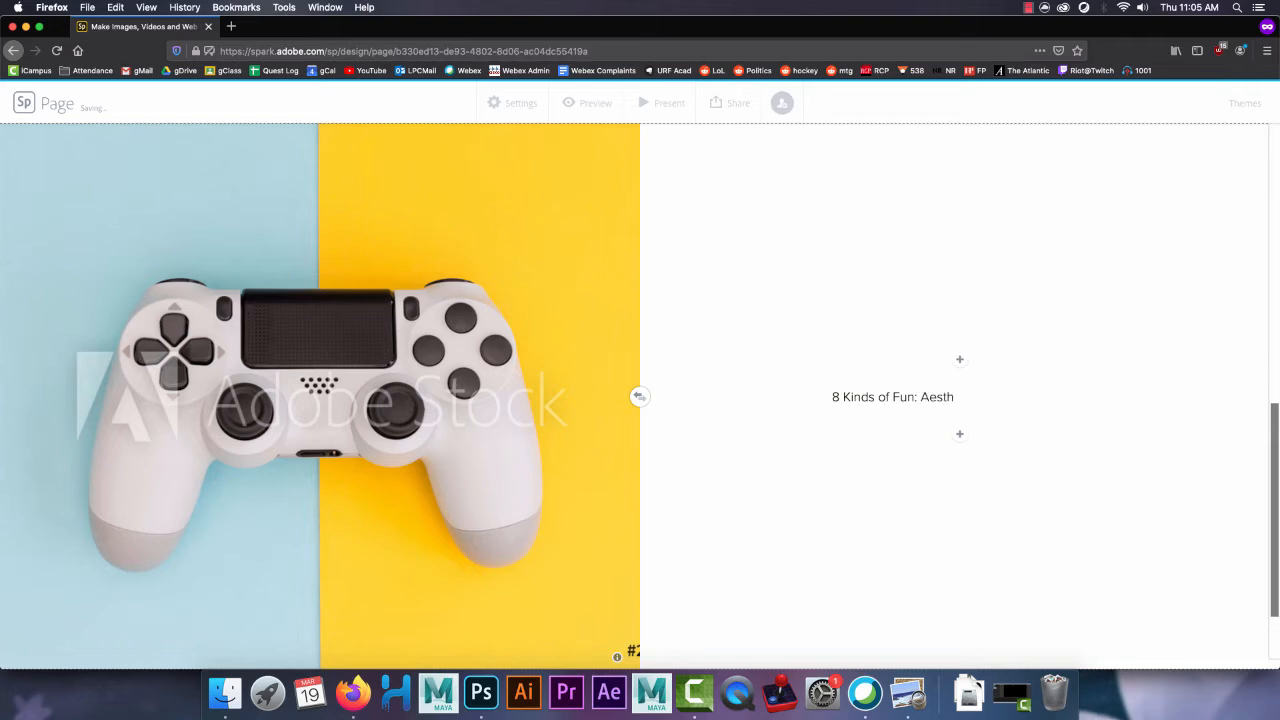
text(etic)
text( Values fo)
text(rom)
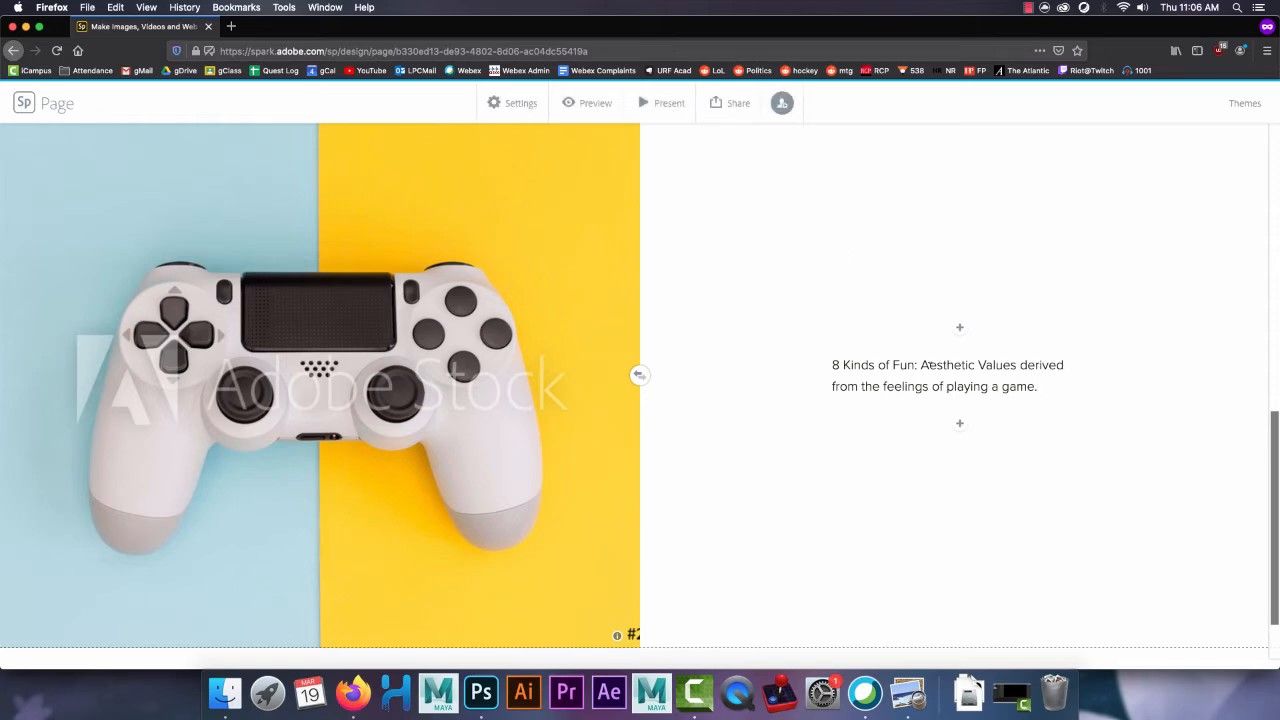
scroll(830, 450, down, 1)
scroll(789, 363, up, 6)
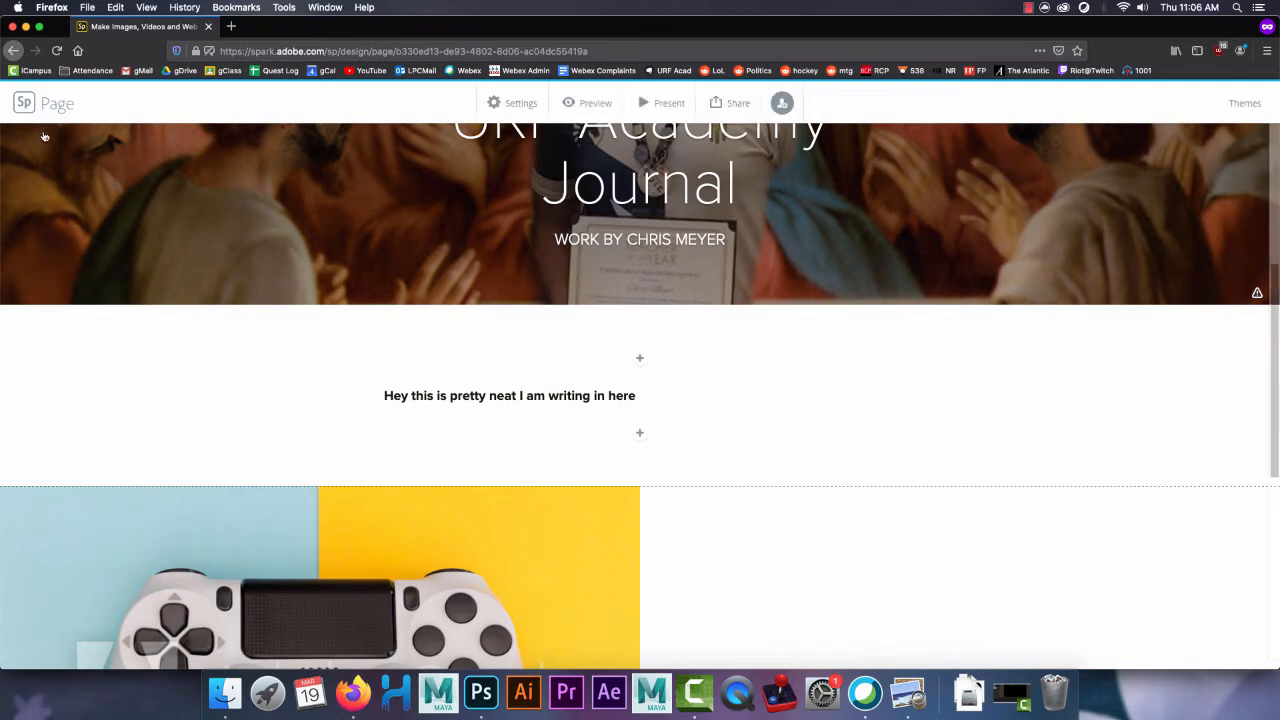
Step: Return to the Spark projects list and open 'Getting Started with Webex' for editing
click(14, 104)
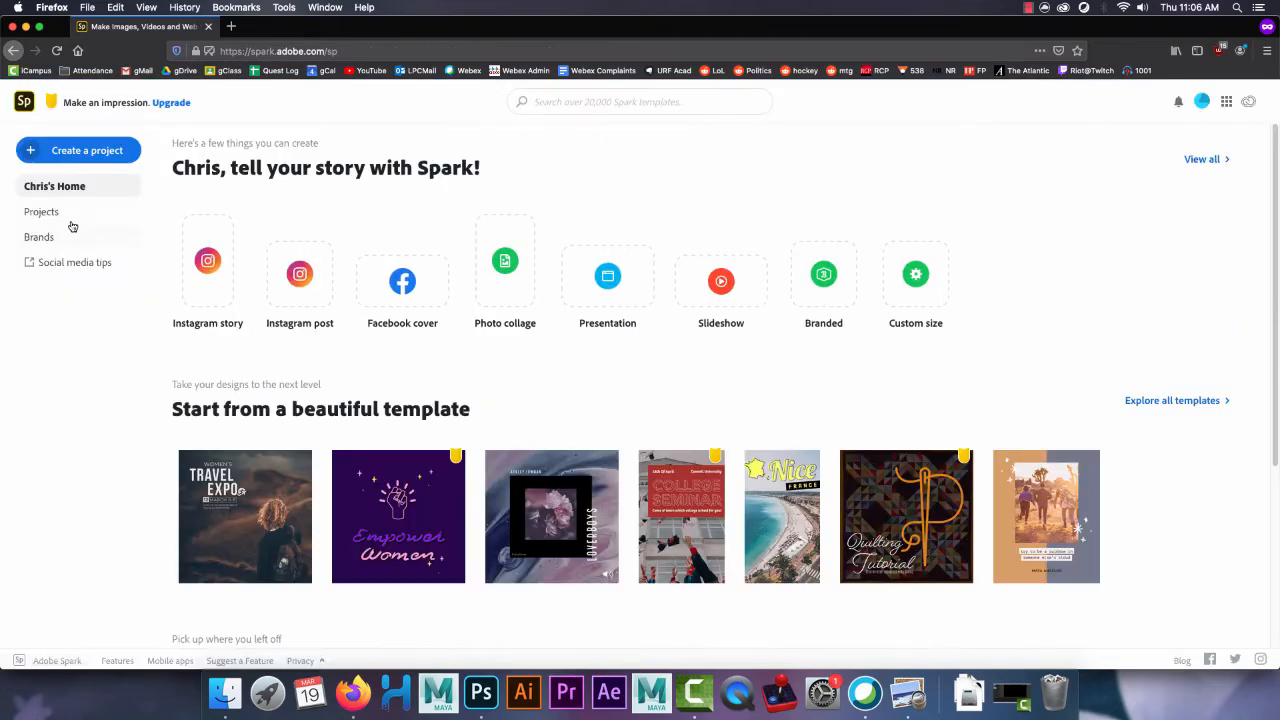
click(66, 220)
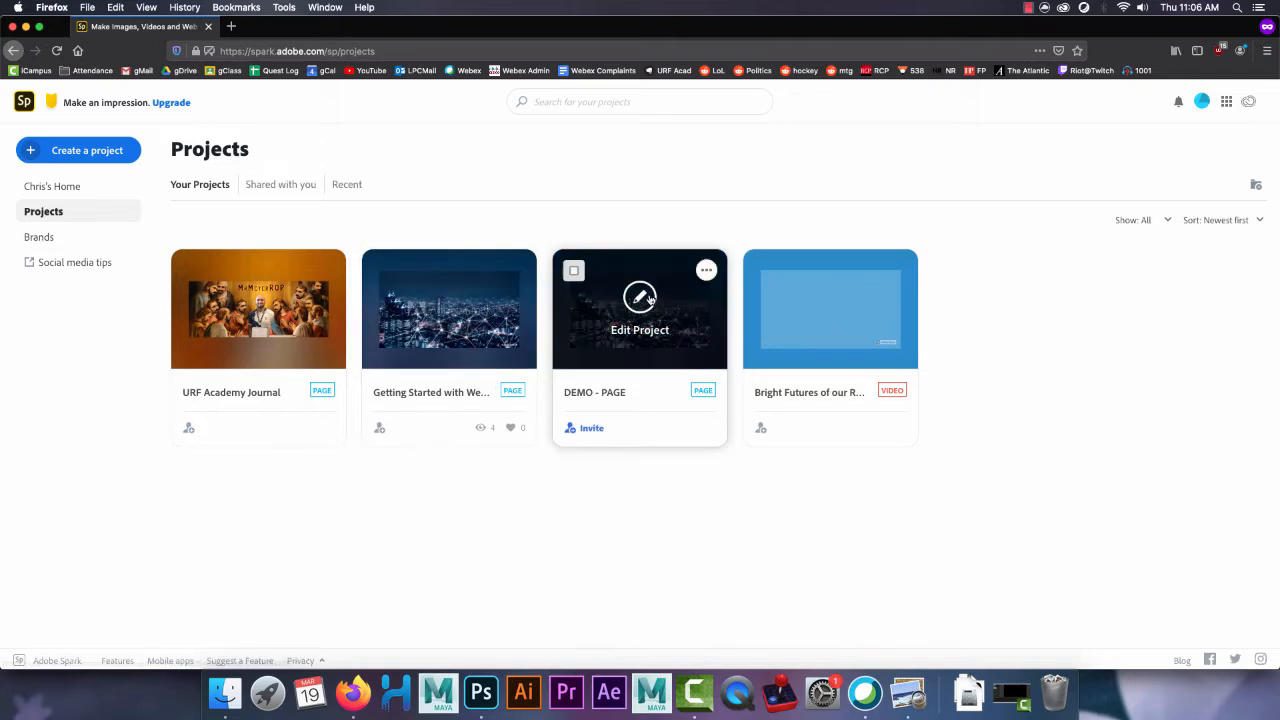
click(649, 298)
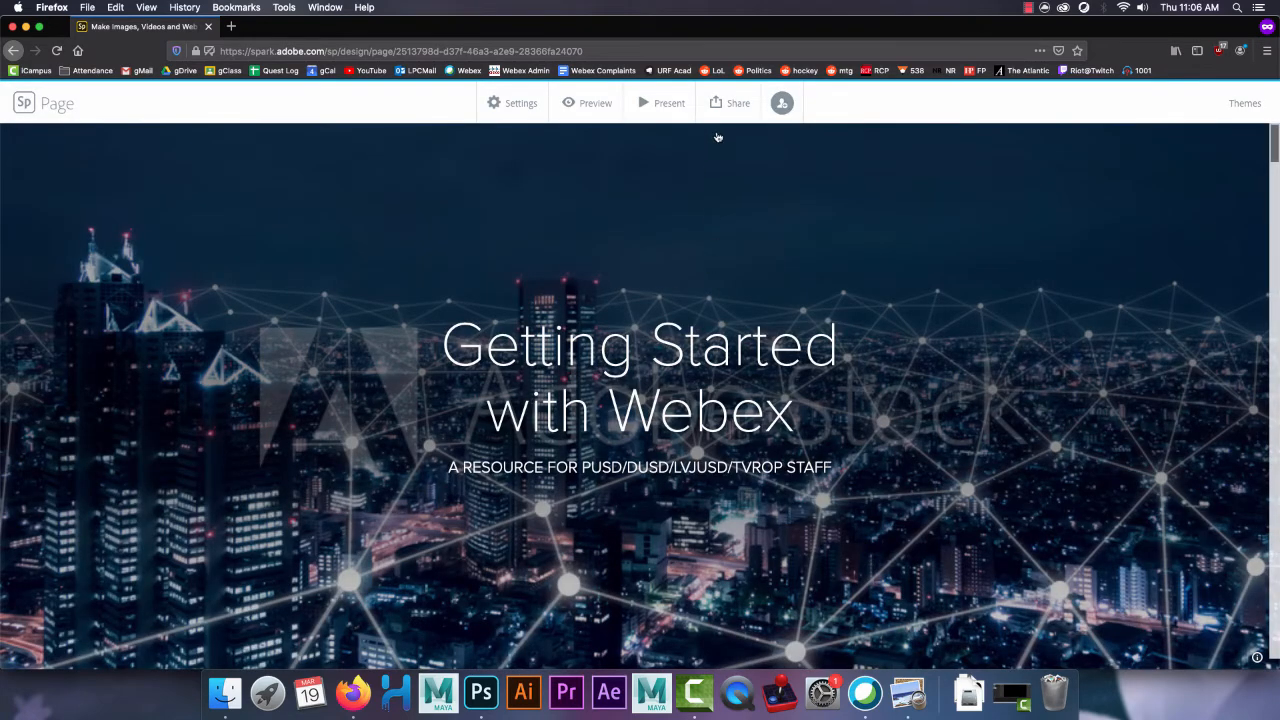
scroll(727, 495, down, 10)
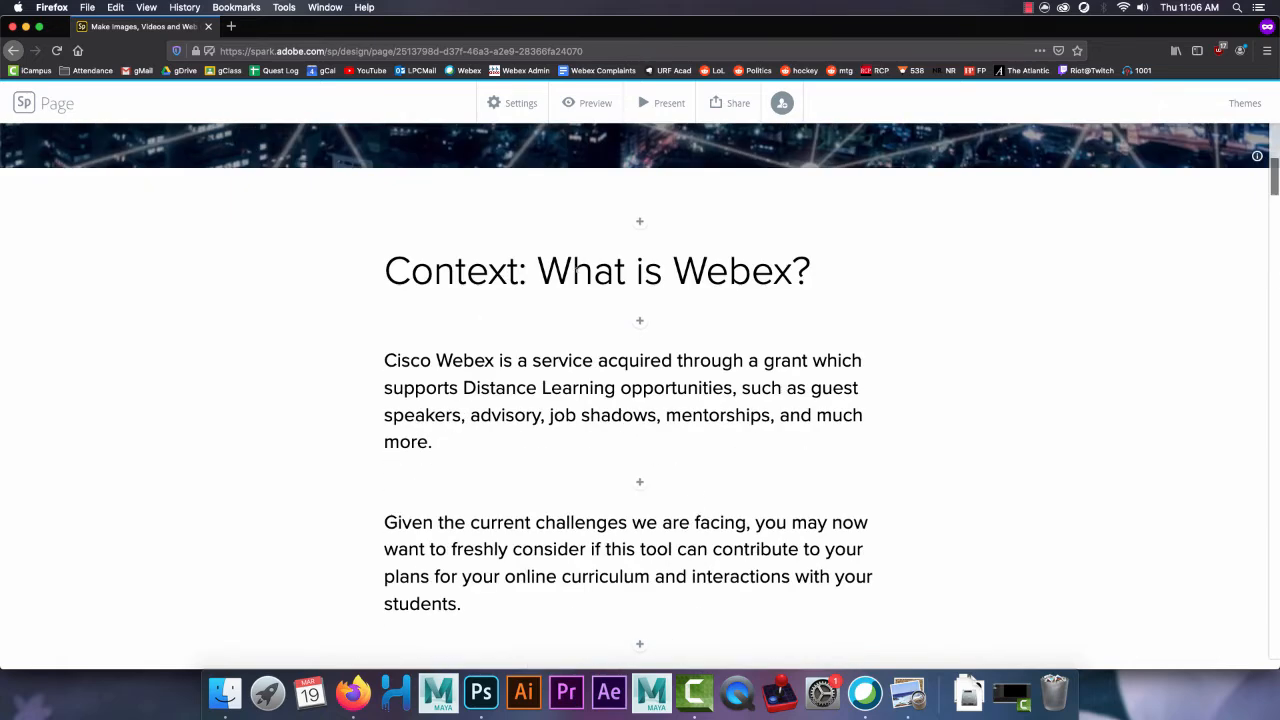
Step: Insert the blue Adobe Stock 'synergy' photo between the two 'Context: What is Webex?' paragraphs
click(575, 270)
click(572, 360)
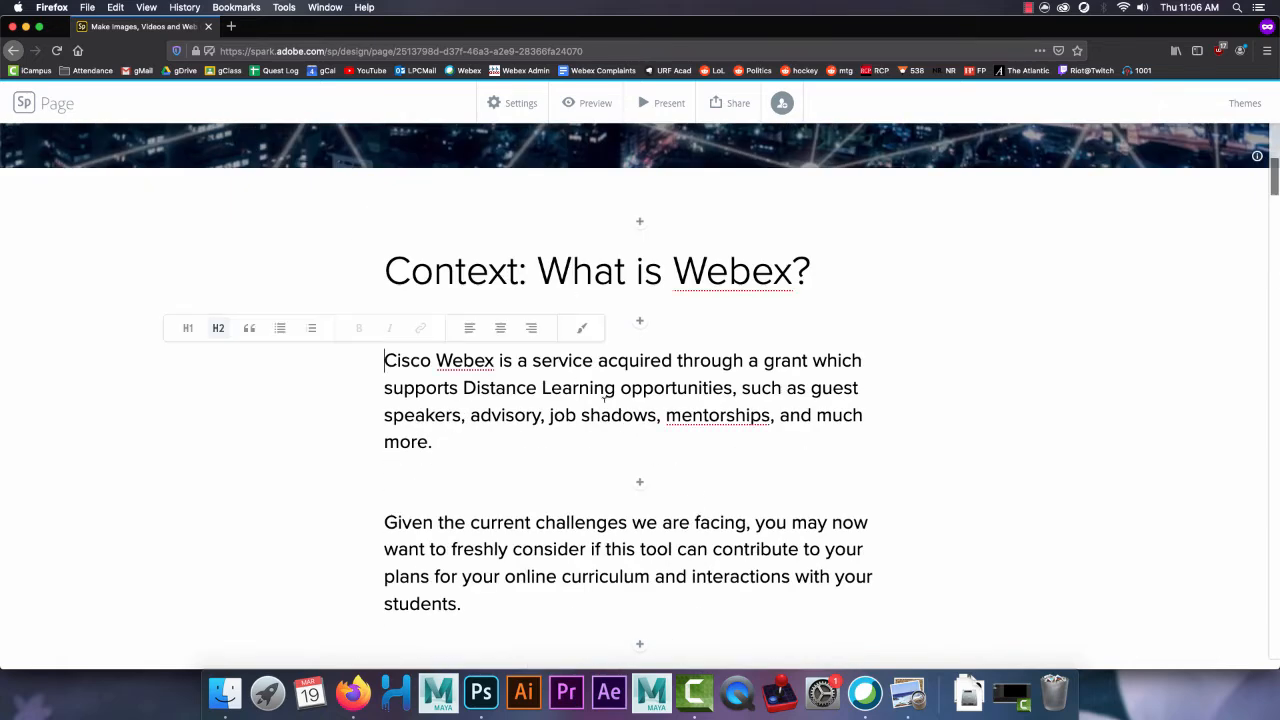
click(640, 485)
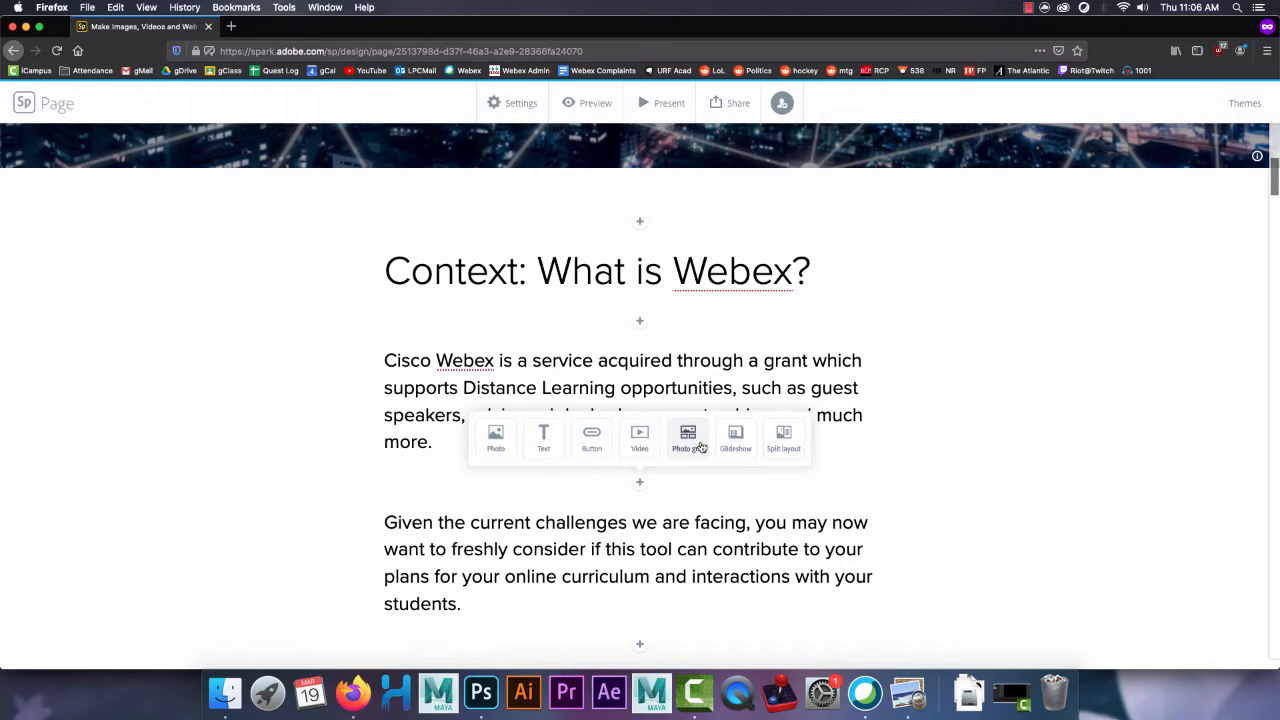
click(496, 440)
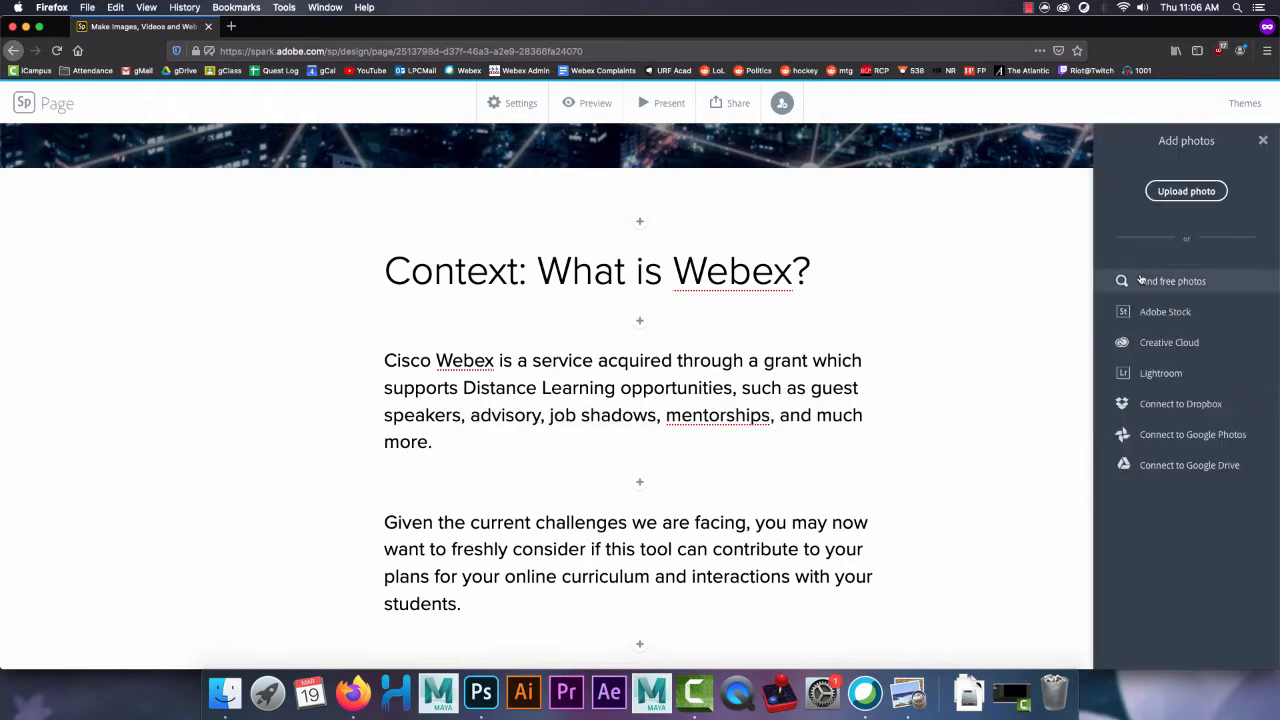
click(1179, 322)
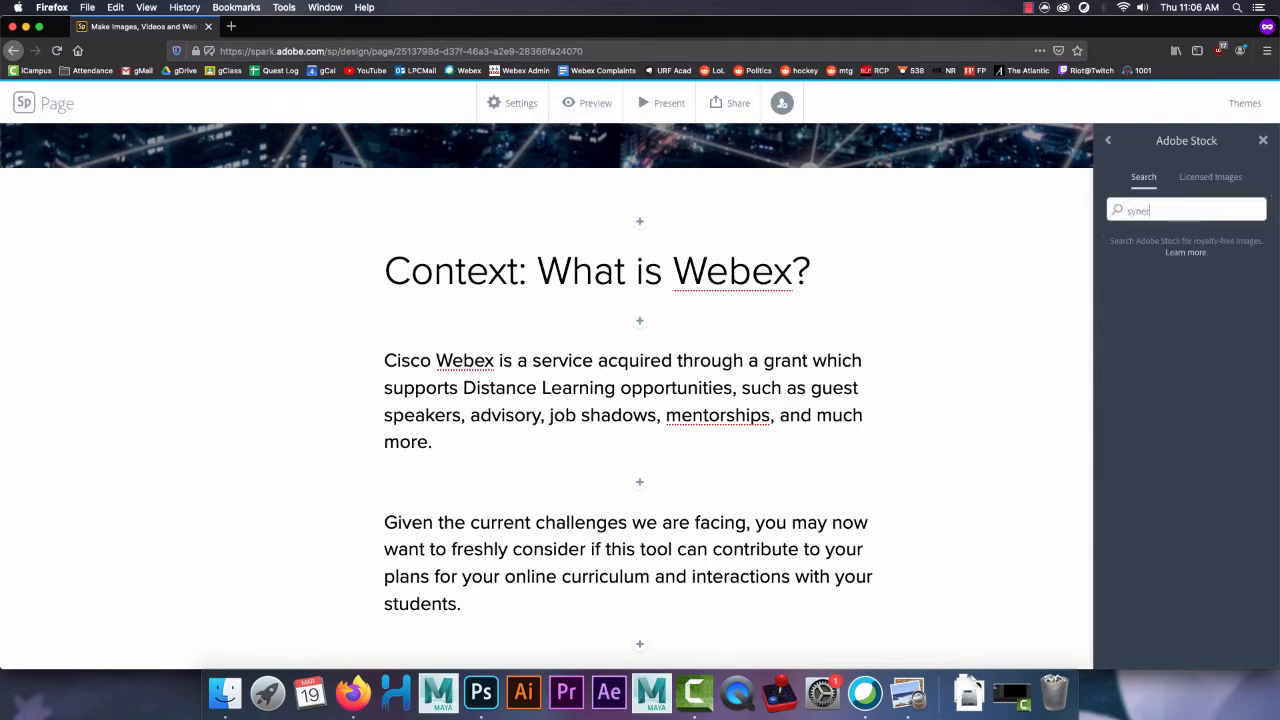
text(synergy)
key(Return)
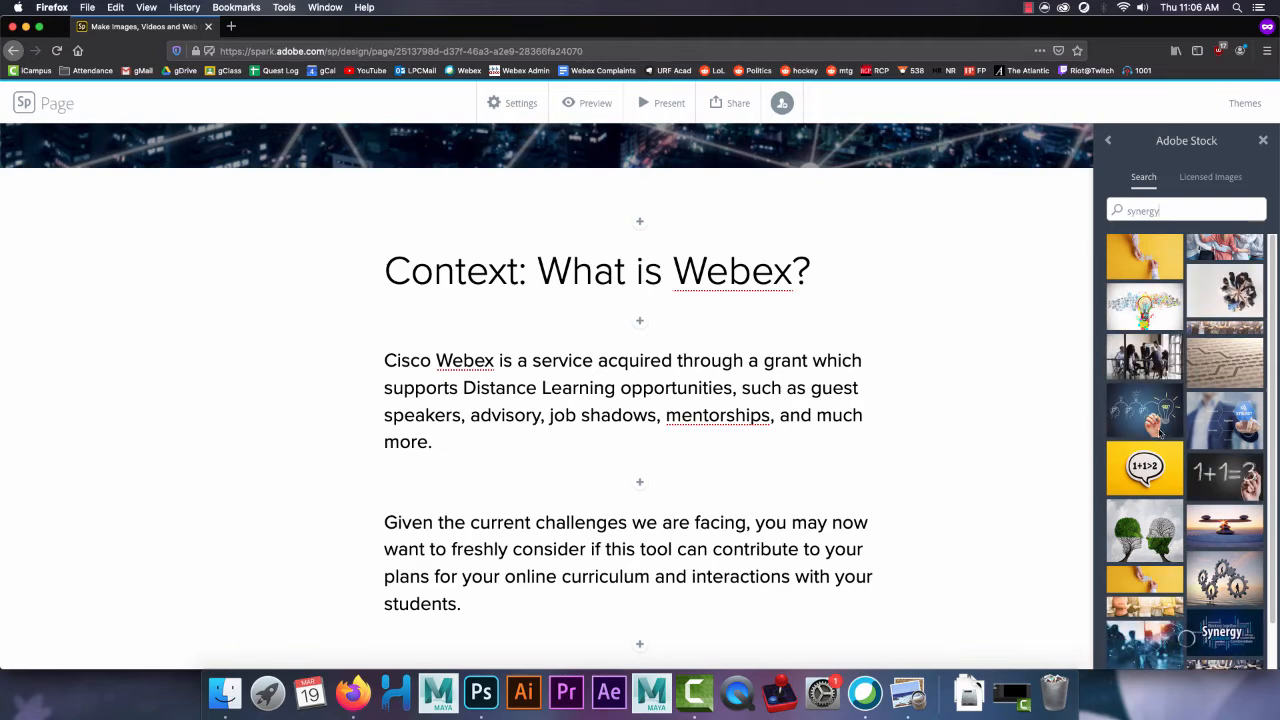
click(1236, 430)
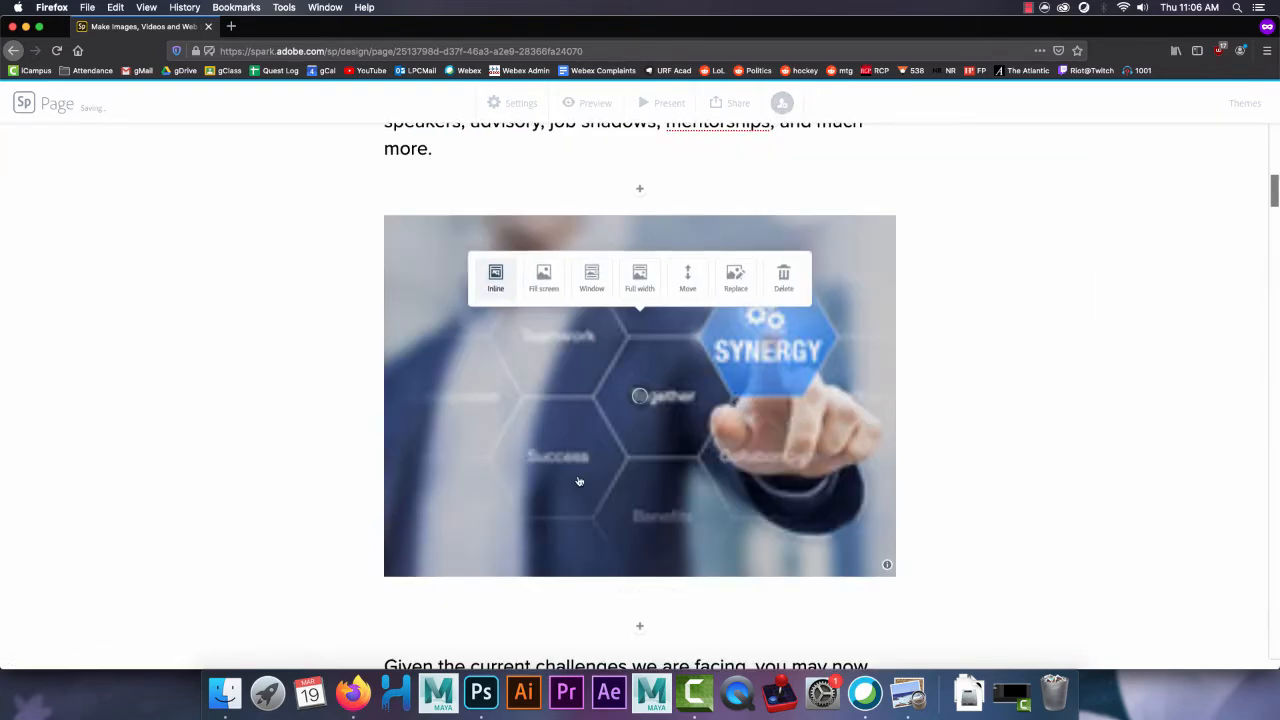
scroll(911, 391, down, 5)
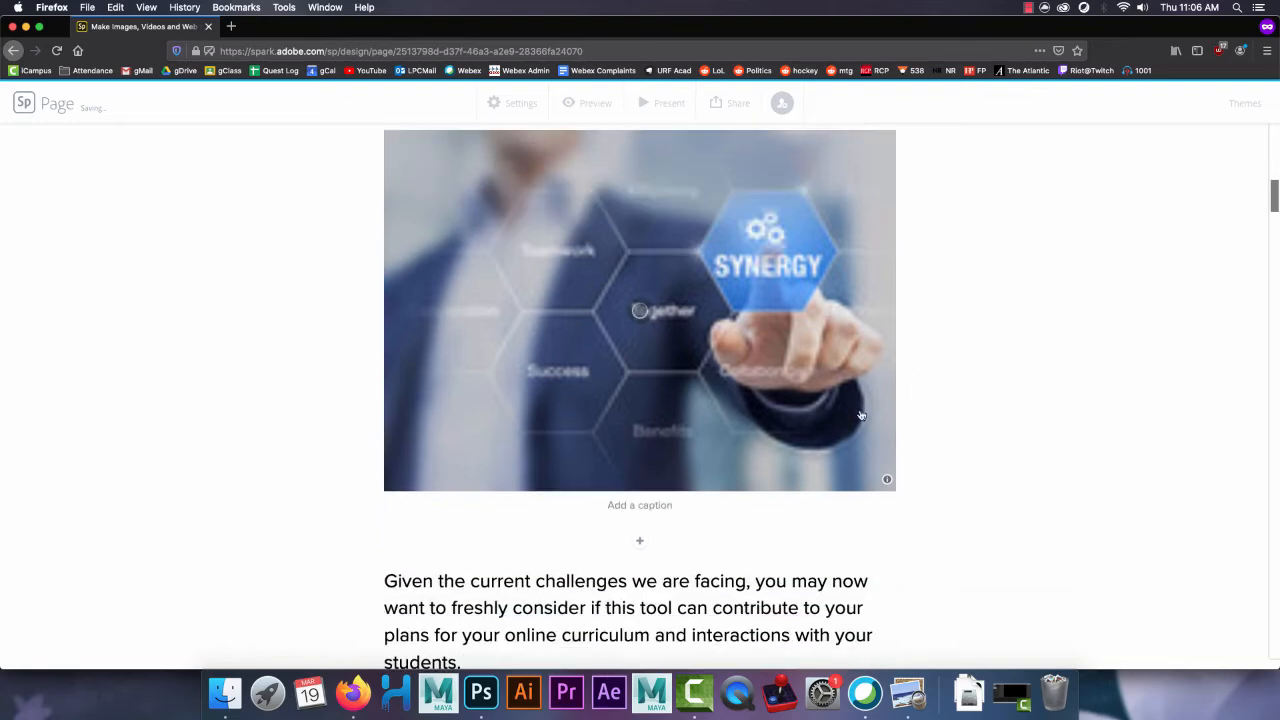
scroll(640, 375, down, 8)
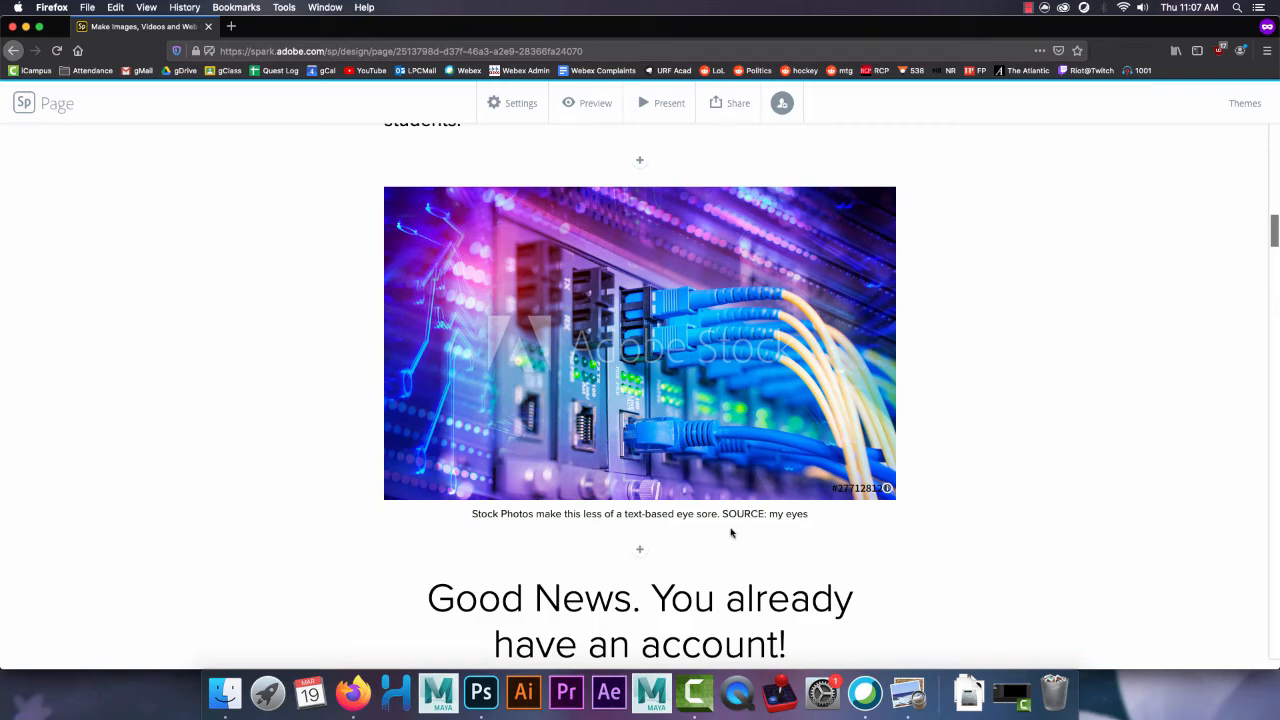
scroll(751, 526, up, 20)
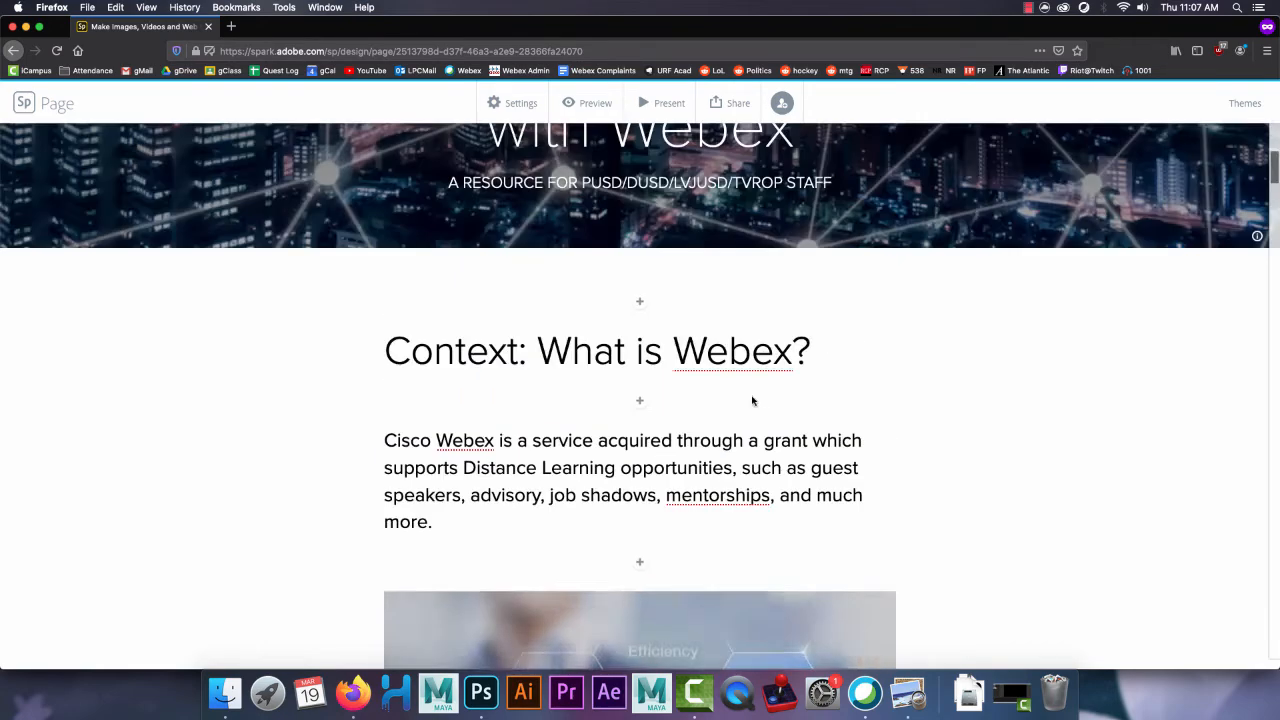
scroll(712, 418, down, 8)
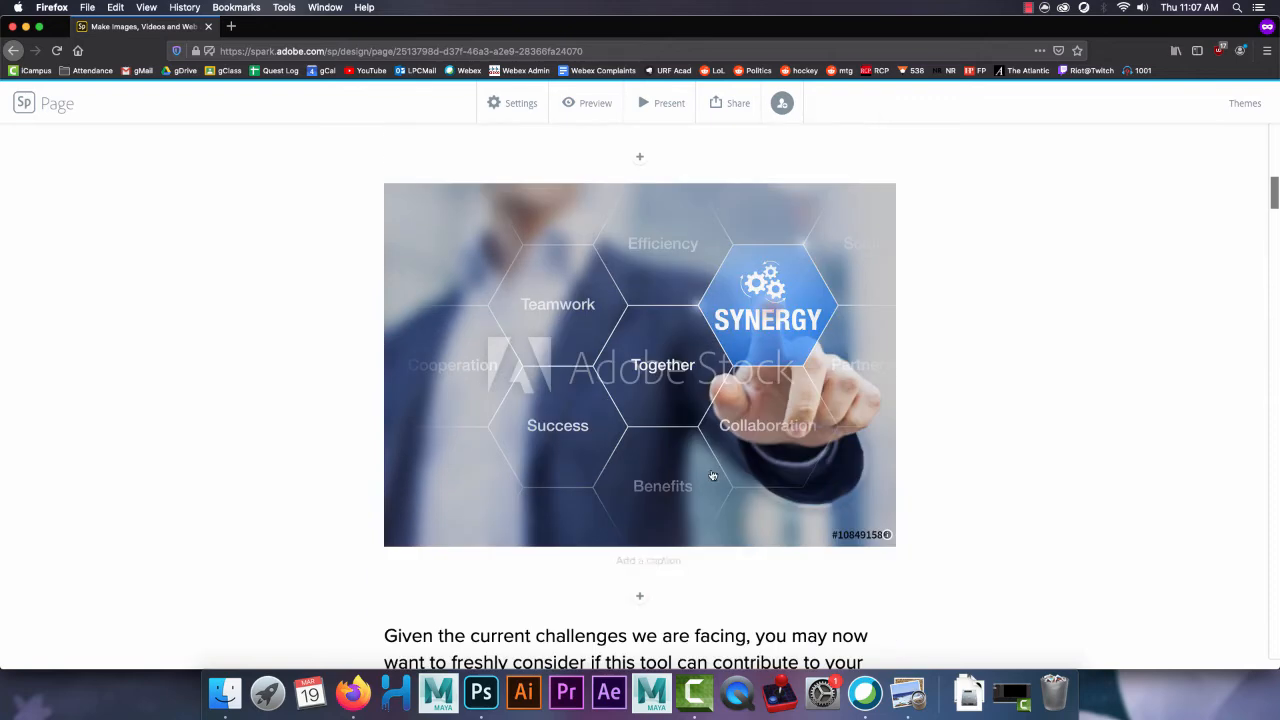
scroll(762, 487, down, 3)
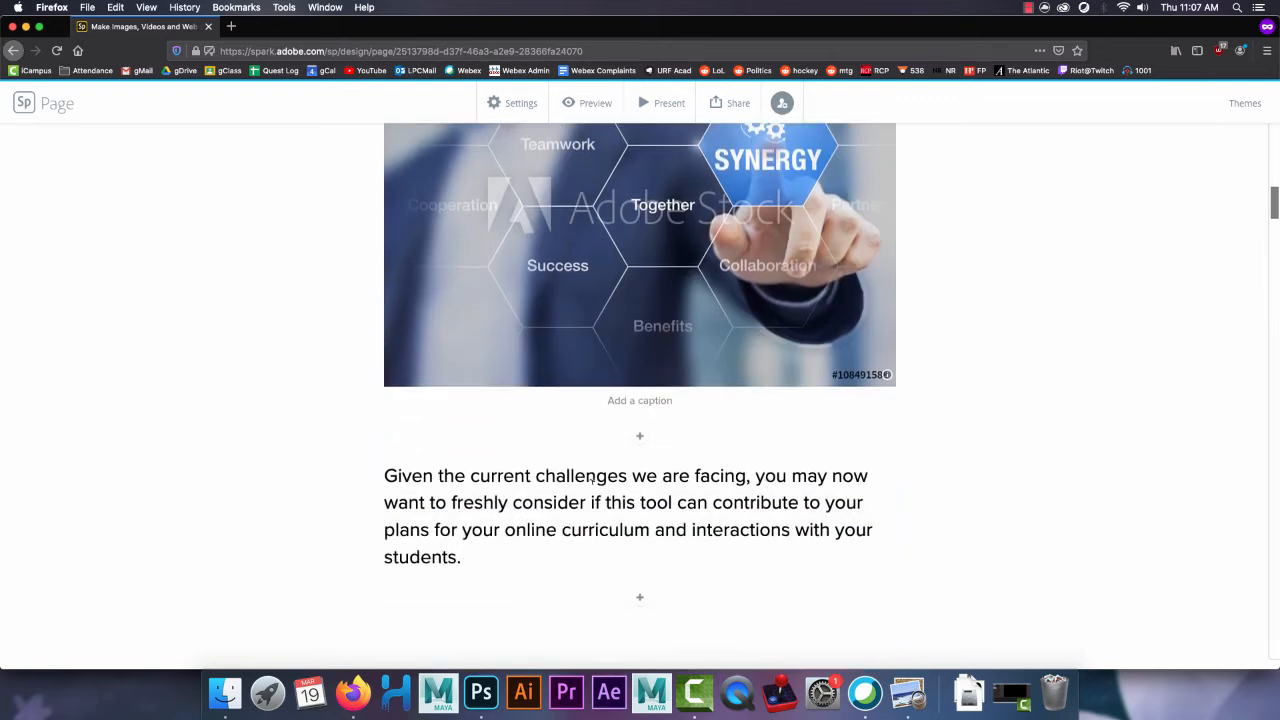
scroll(591, 480, down, 13)
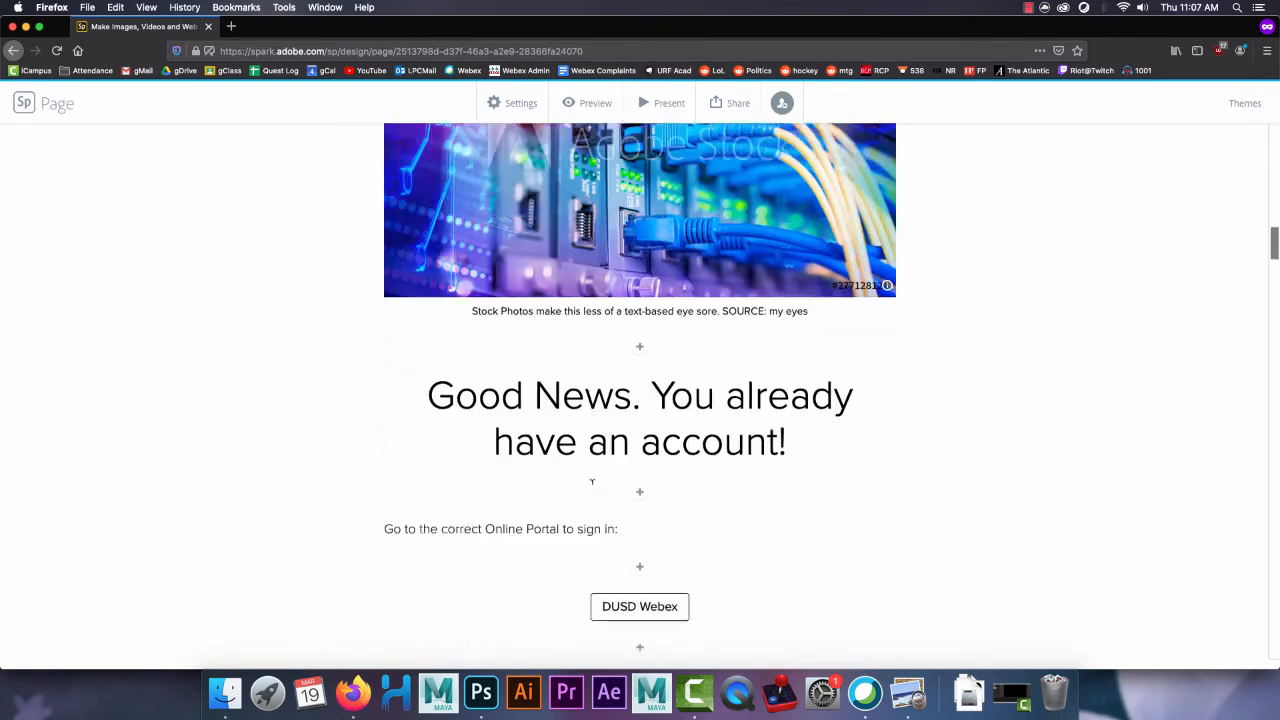
scroll(591, 481, down, 2)
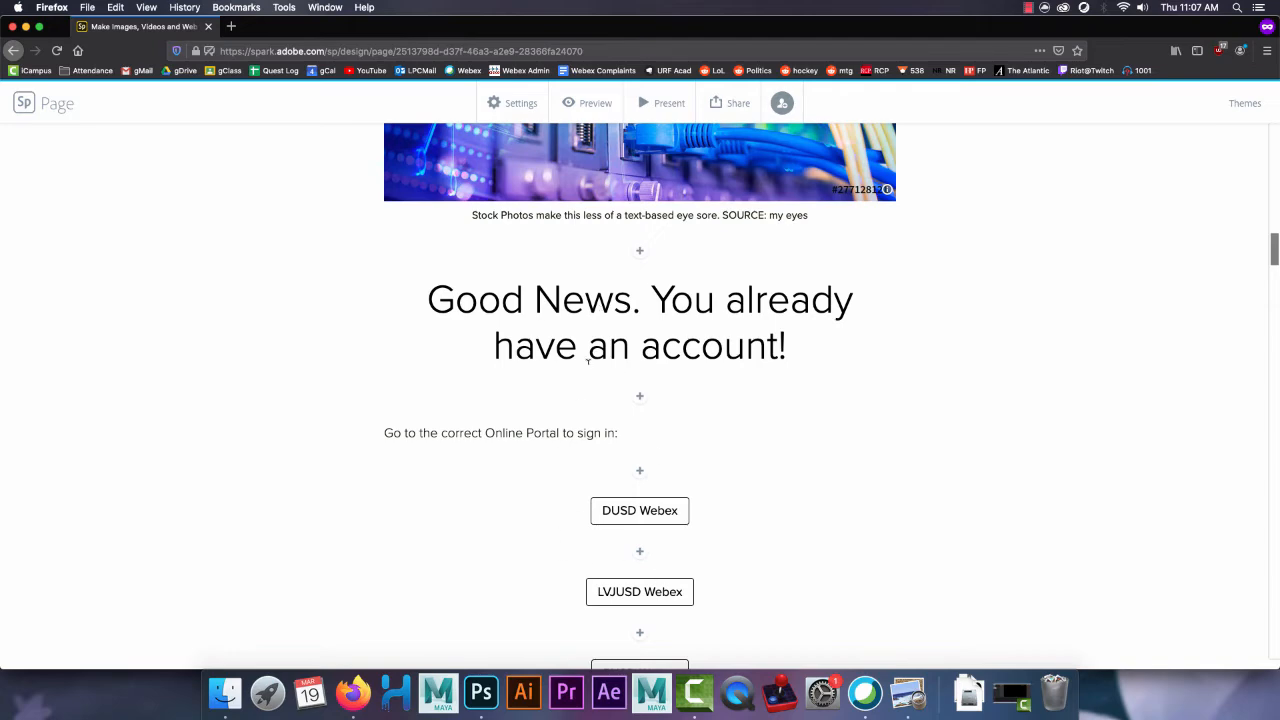
scroll(540, 367, down, 3)
scroll(463, 590, down, 6)
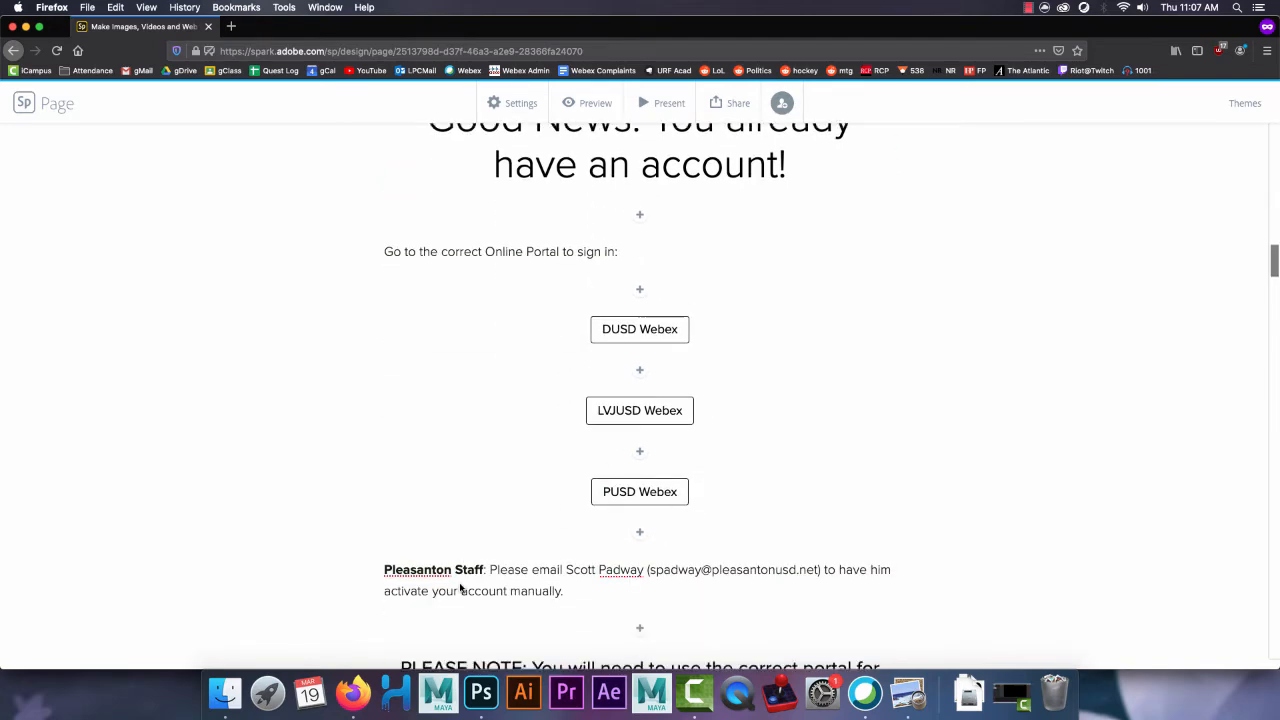
scroll(618, 531, down, 8)
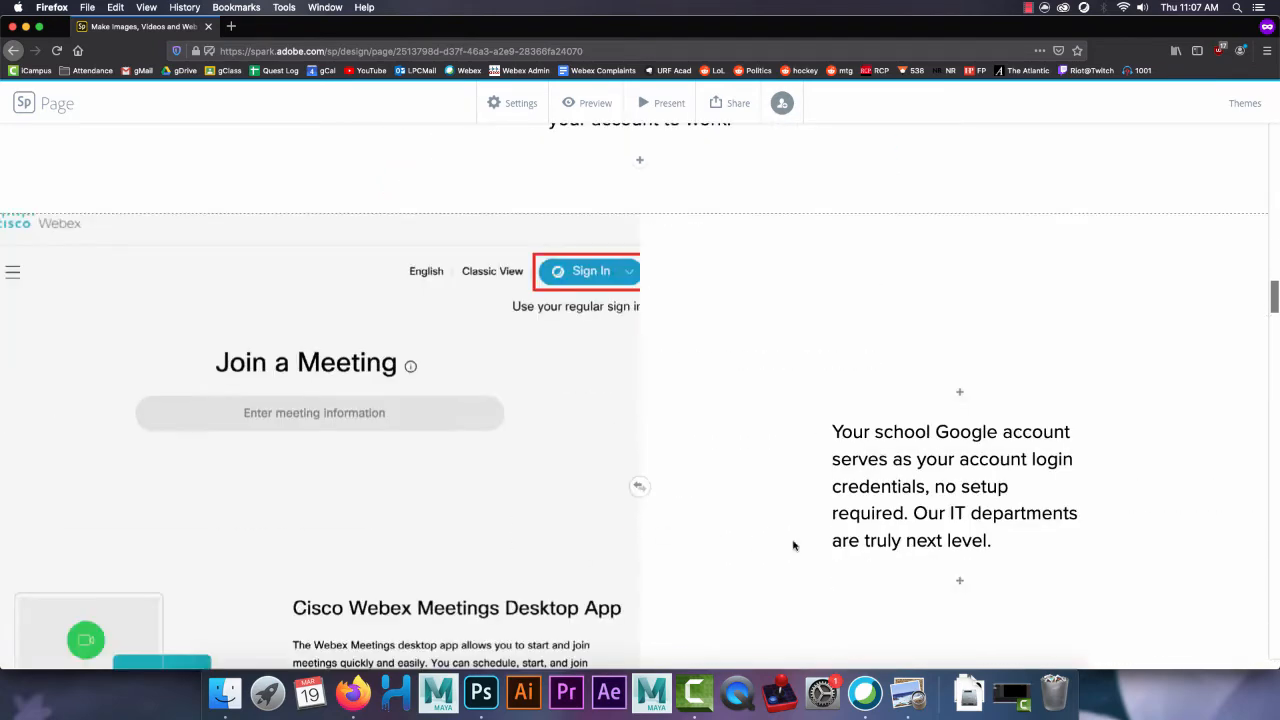
scroll(759, 494, down, 8)
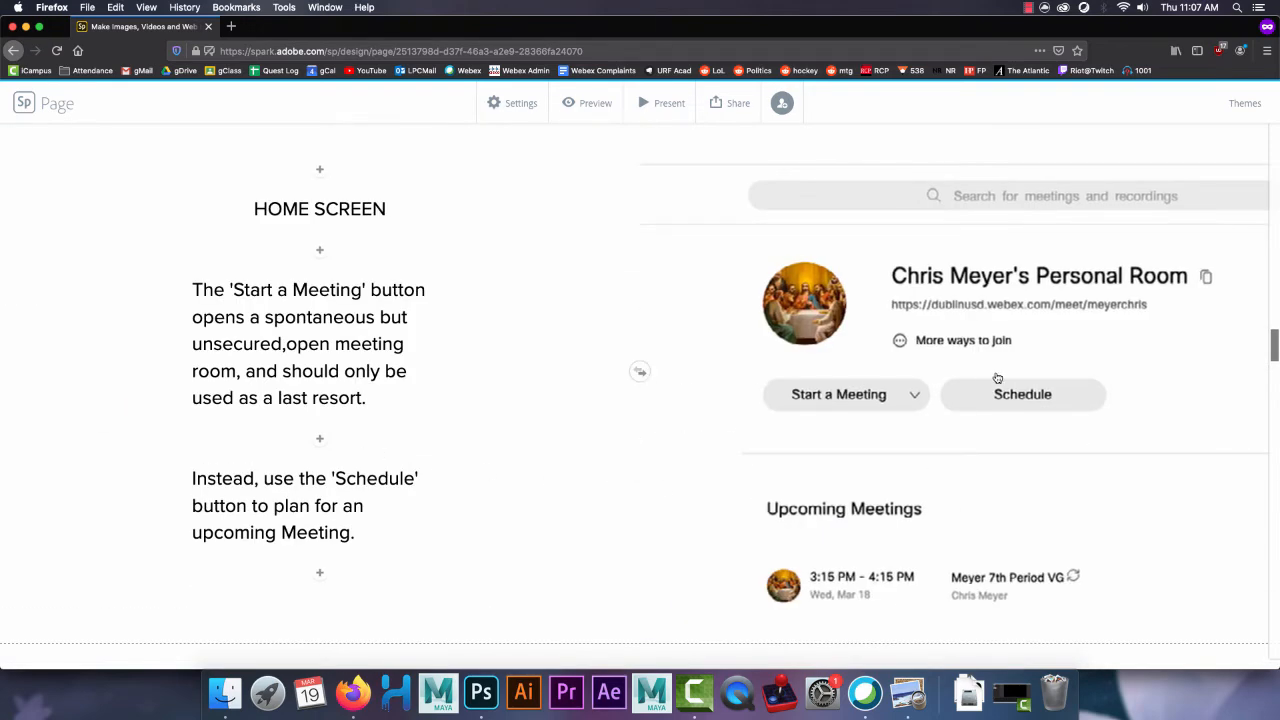
scroll(818, 500, down, 4)
scroll(672, 510, down, 6)
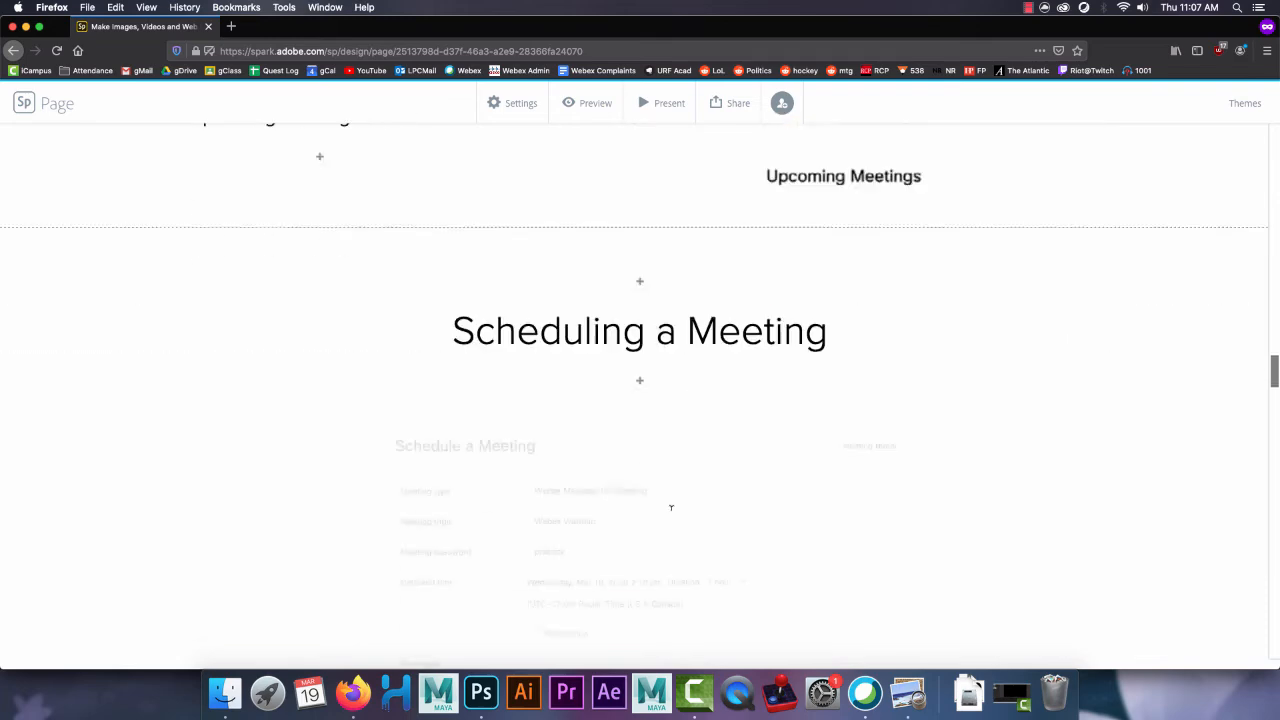
scroll(634, 492, down, 4)
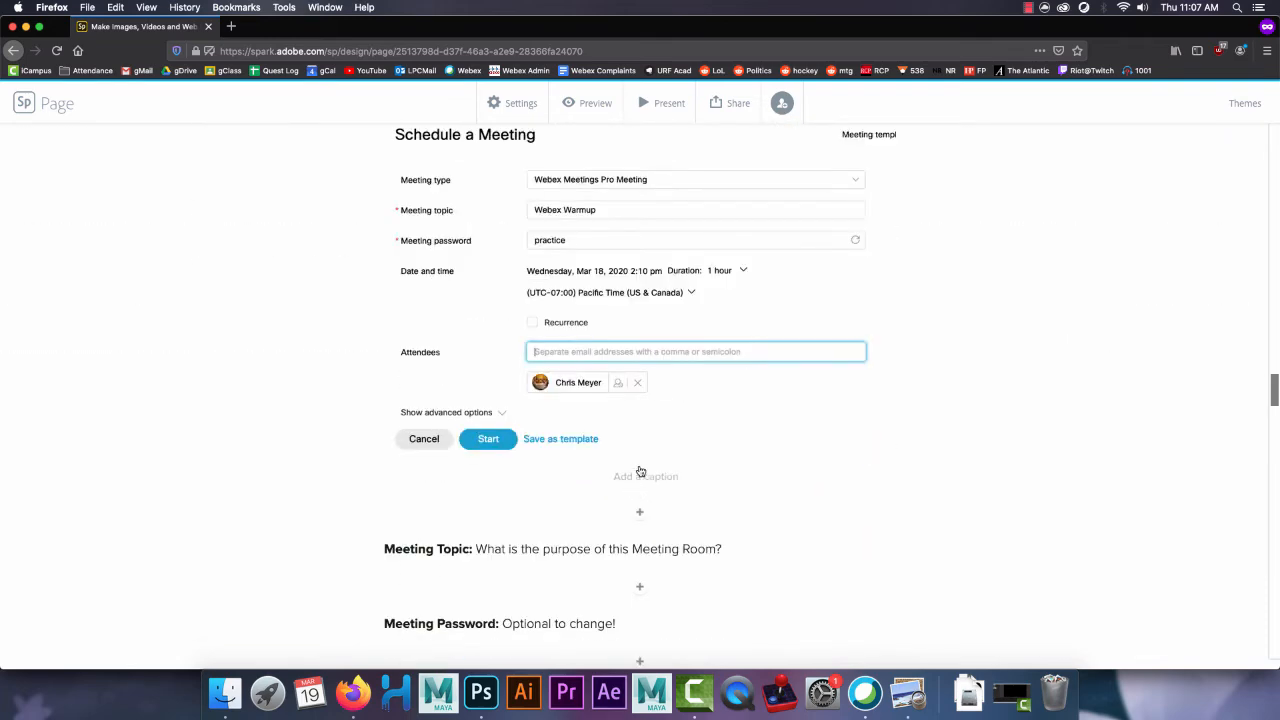
scroll(640, 471, down, 5)
scroll(641, 361, down, 3)
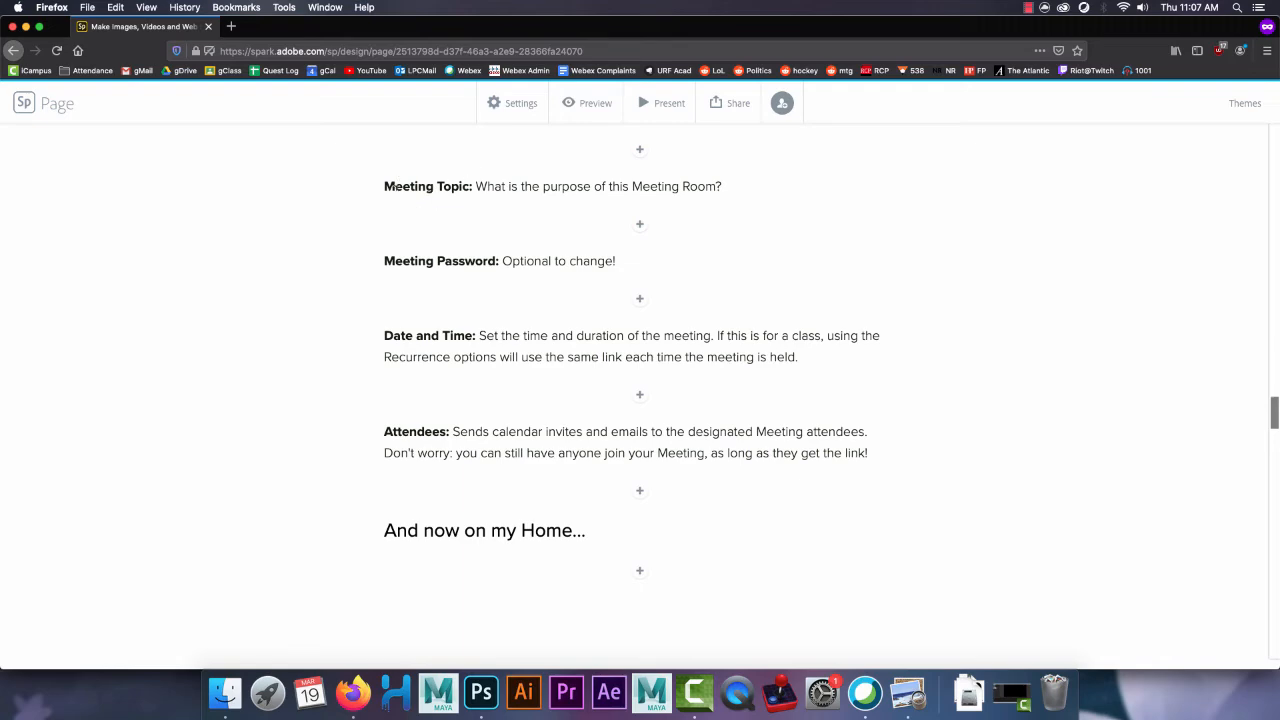
scroll(441, 192, down, 4)
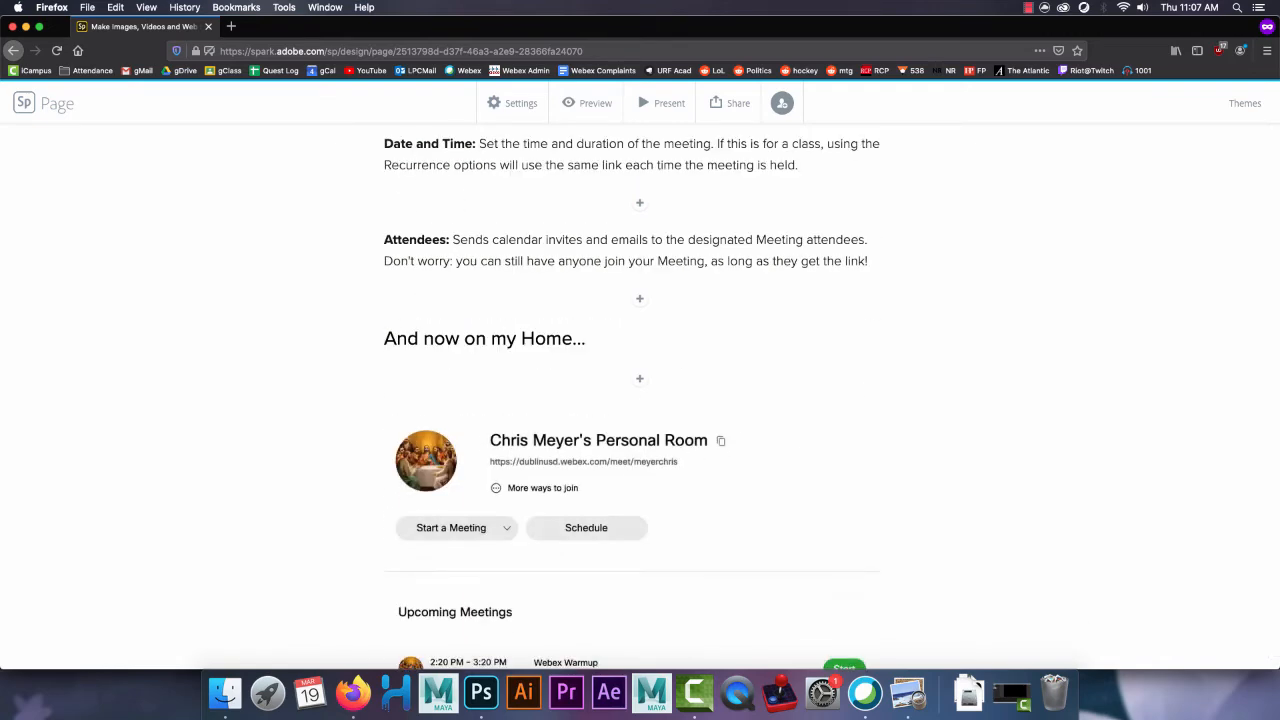
drag(1273, 430, 1273, 135)
click(668, 103)
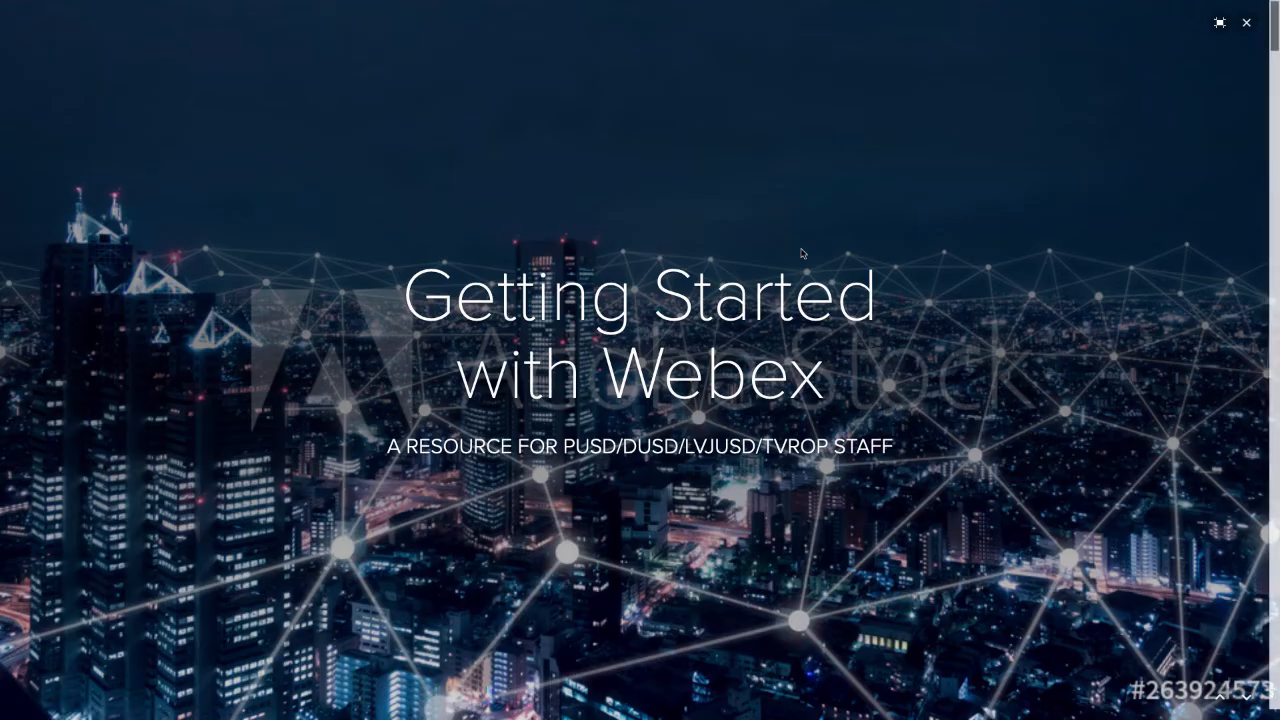
scroll(731, 326, down, 3)
scroll(731, 326, down, 8)
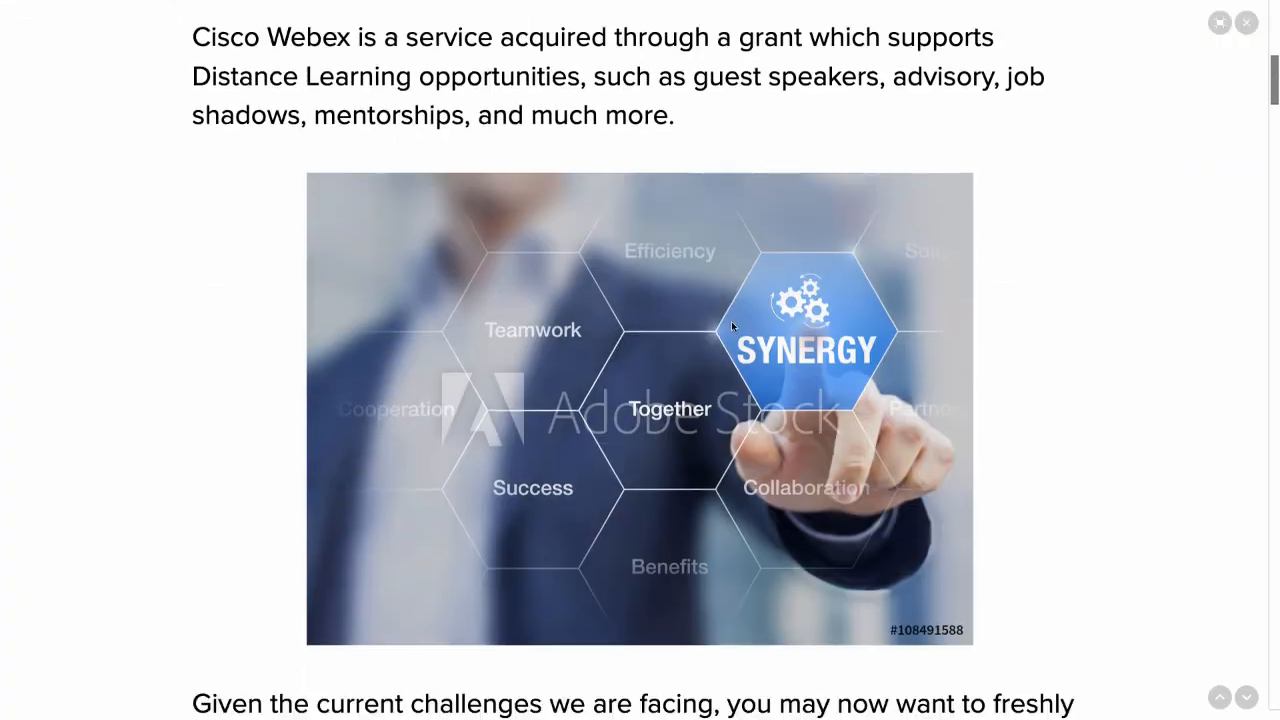
scroll(731, 326, down, 9)
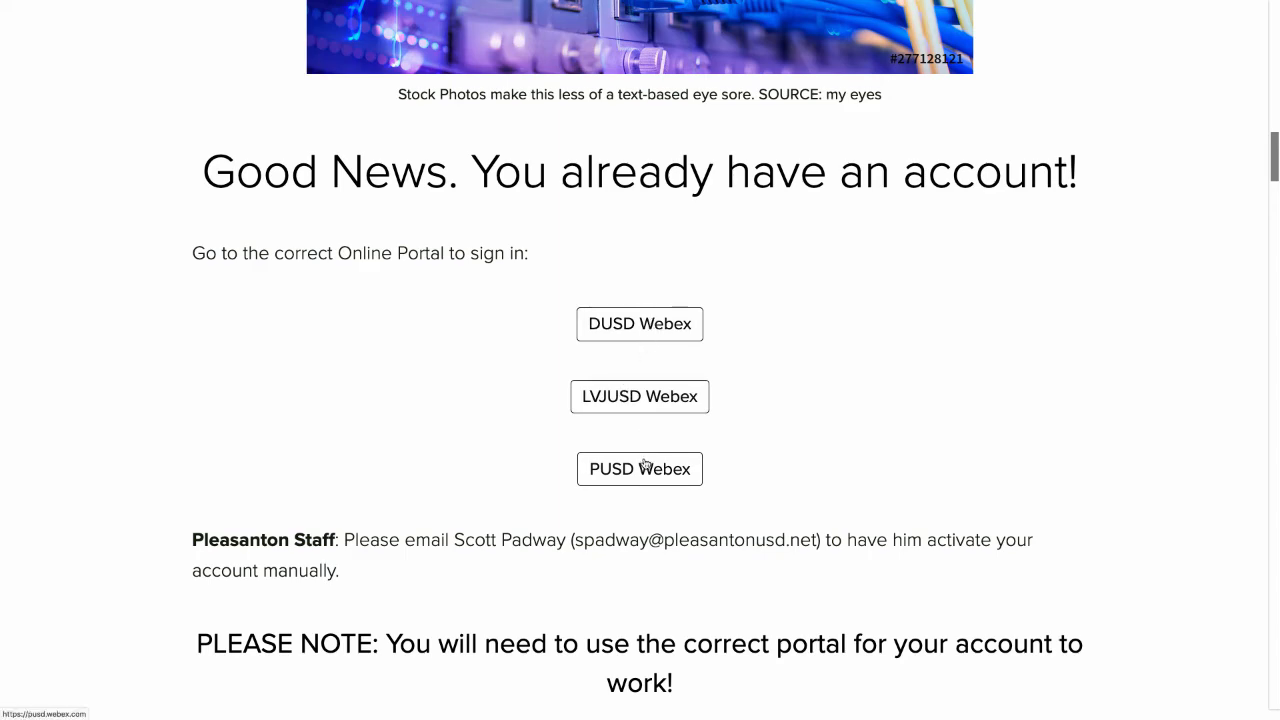
scroll(644, 477, down, 3)
scroll(660, 420, down, 10)
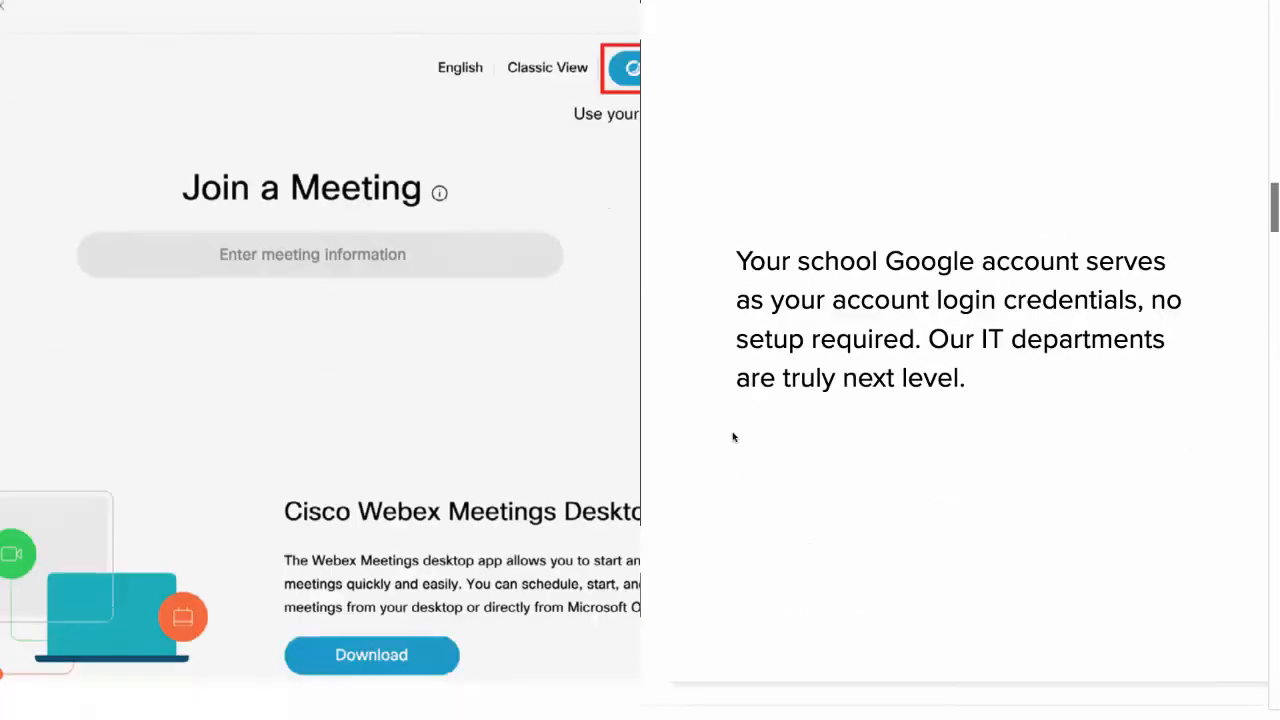
scroll(733, 437, down, 3)
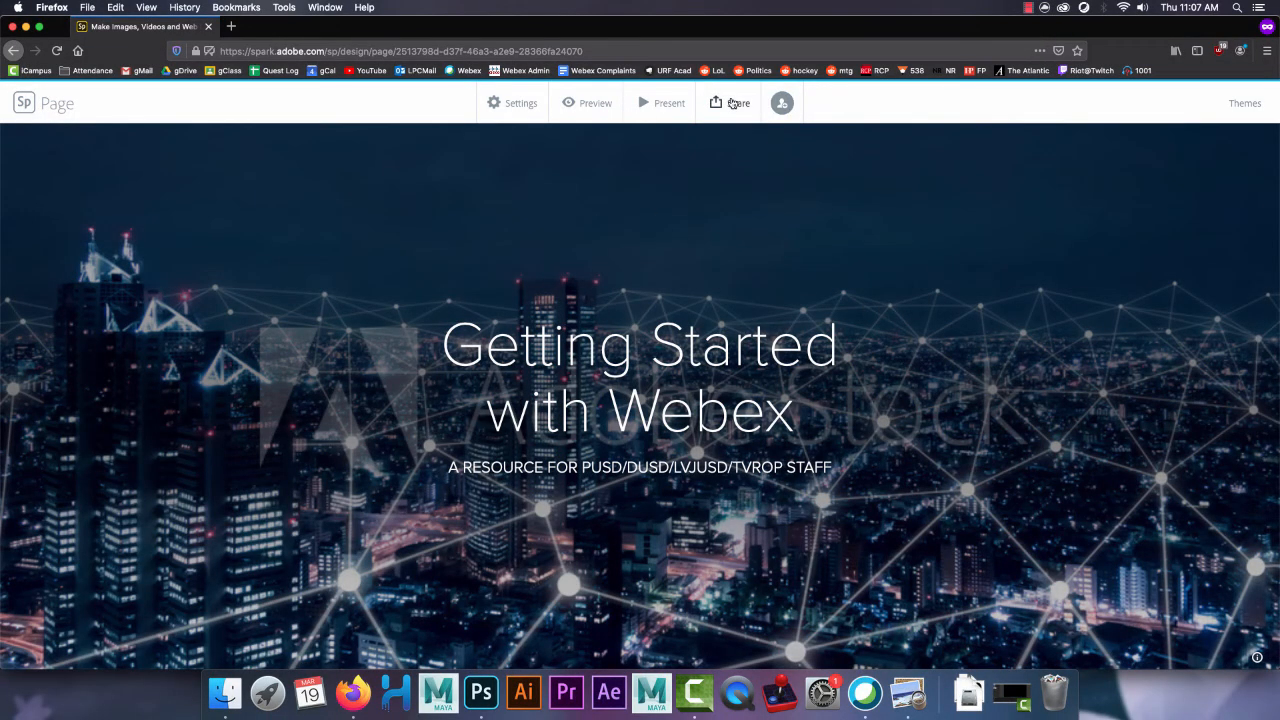
click(733, 103)
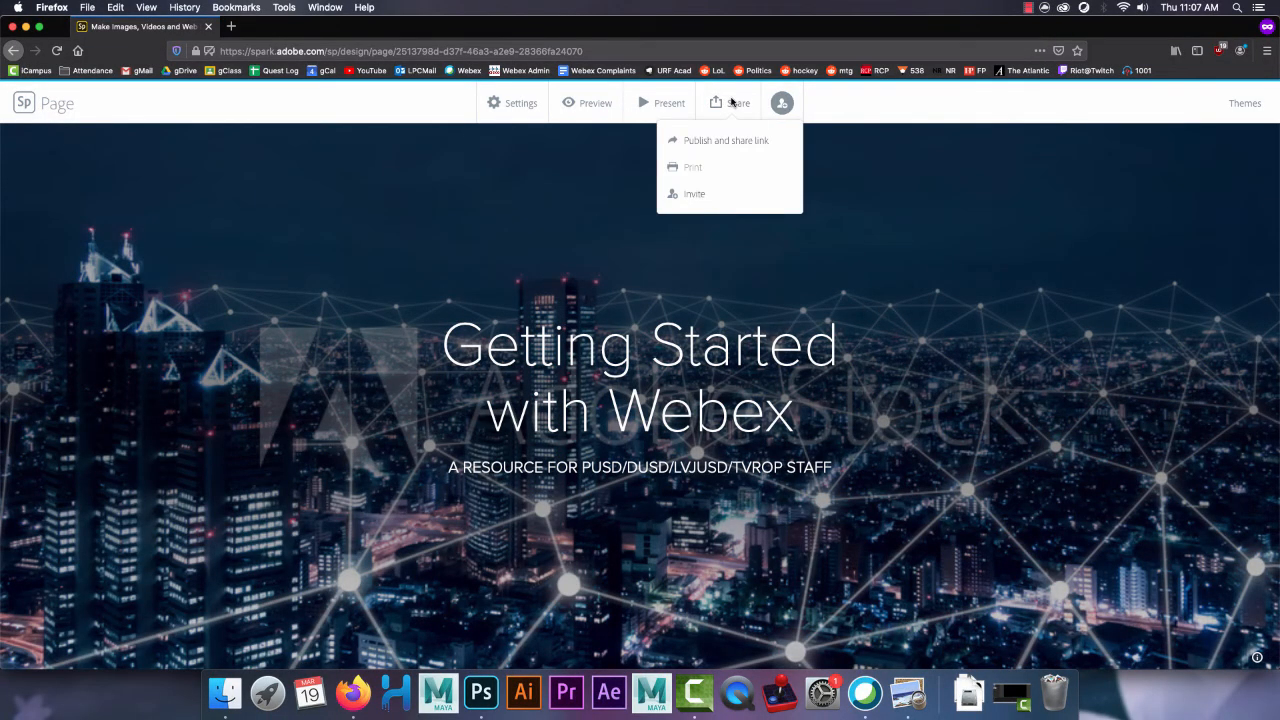
click(759, 151)
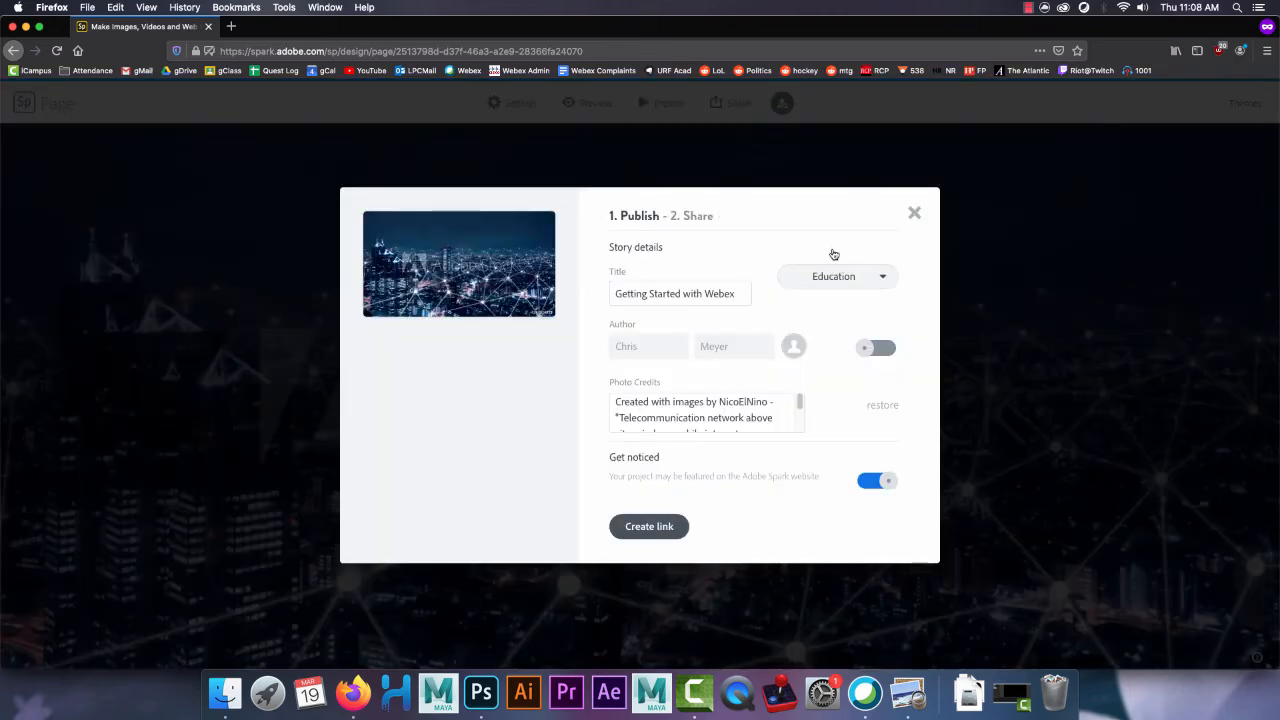
click(853, 288)
click(852, 288)
click(913, 217)
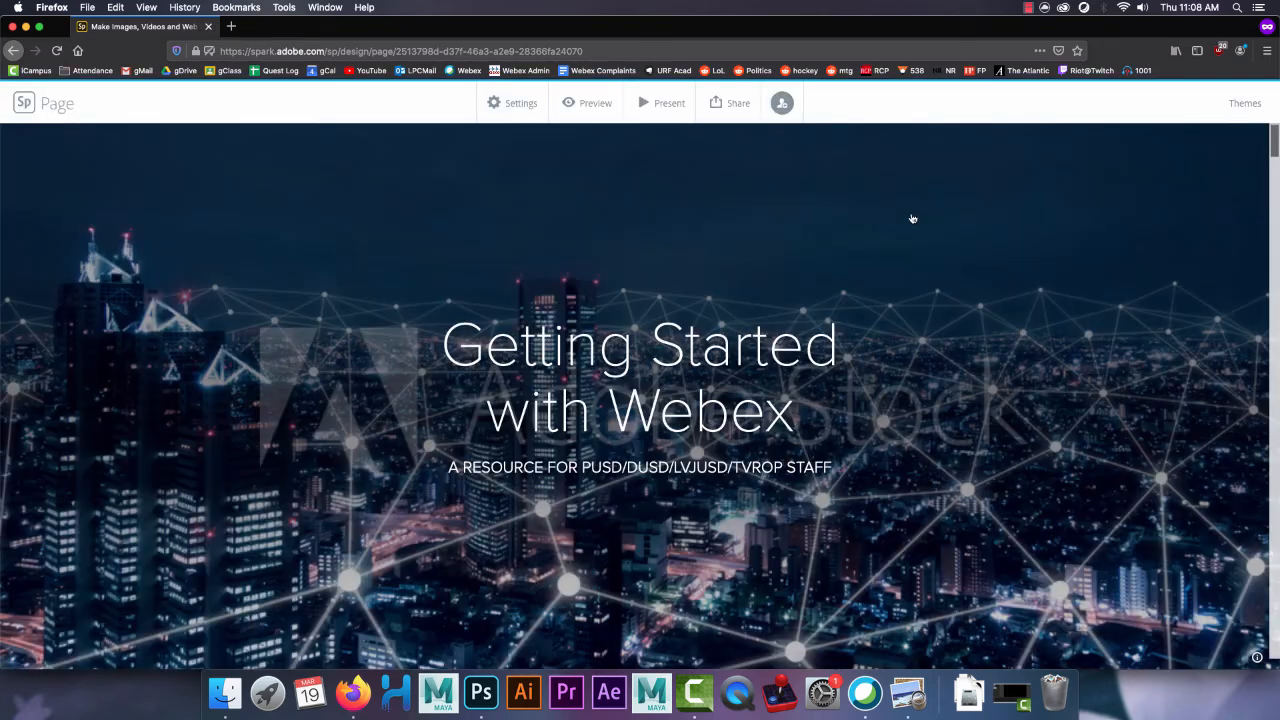
click(731, 103)
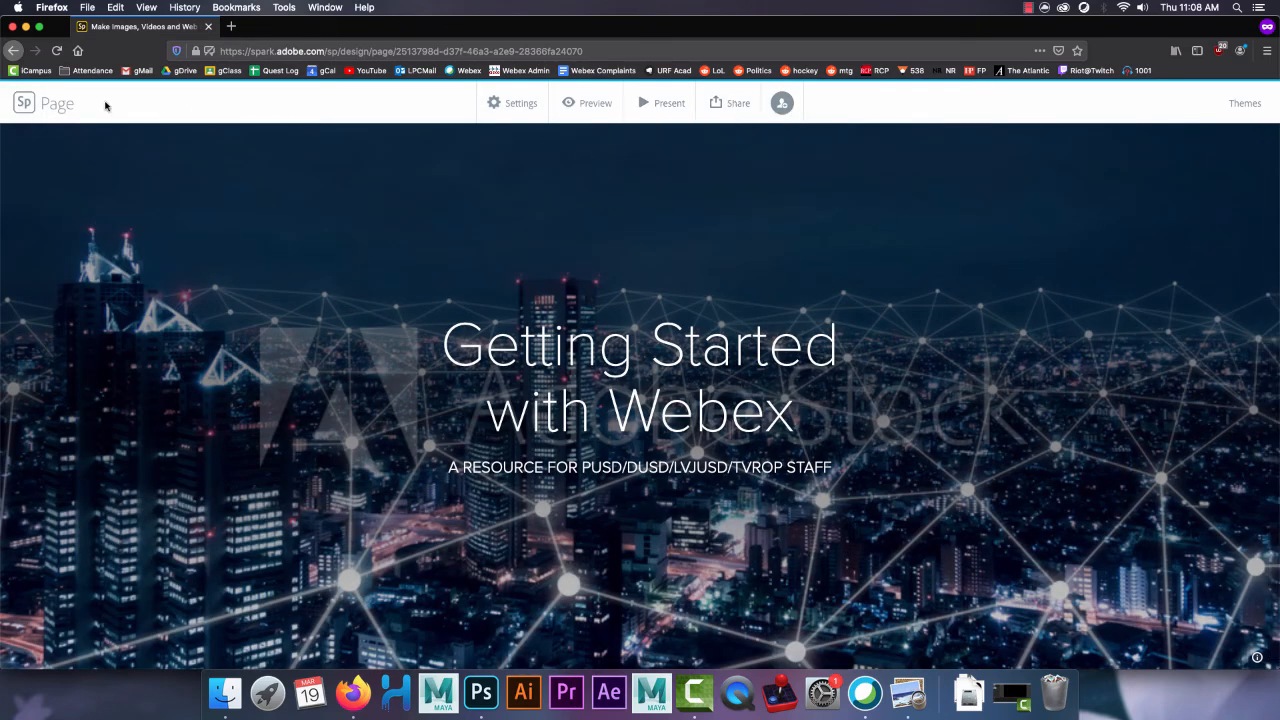
Step: Go from Spark home via Brands to Projects and reopen 'Getting Started with Webex' for editing
click(22, 103)
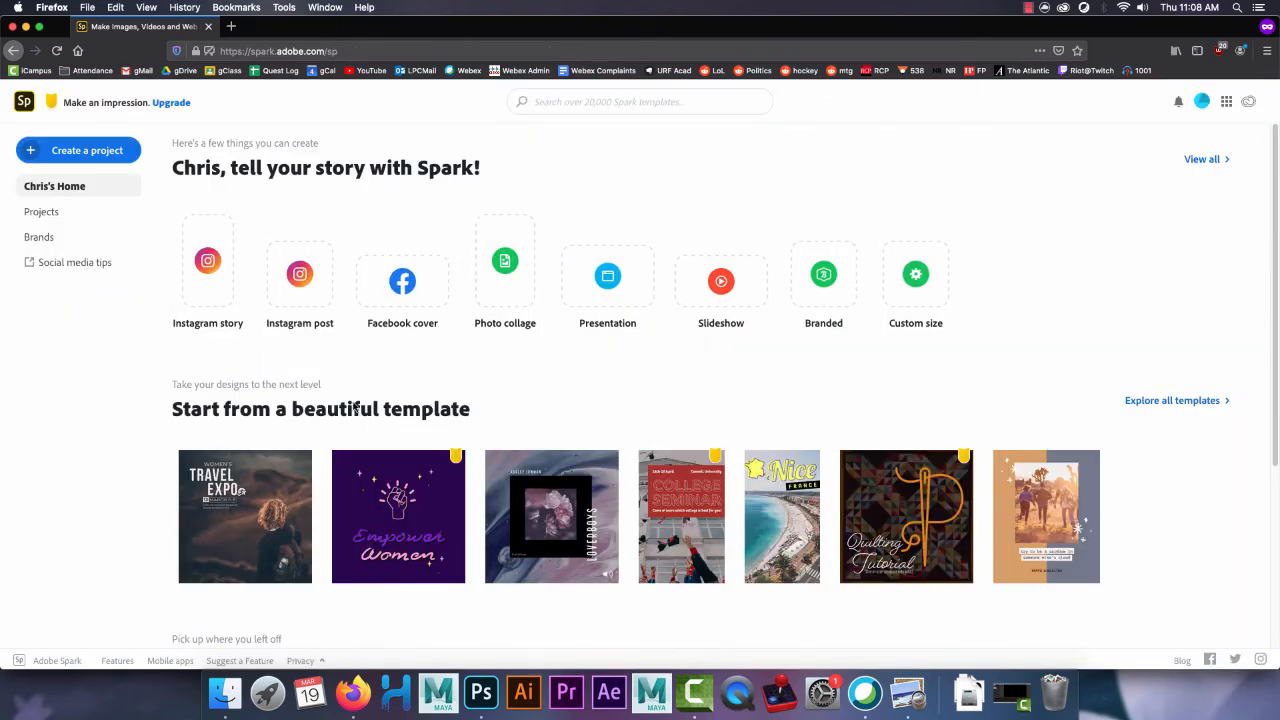
click(76, 236)
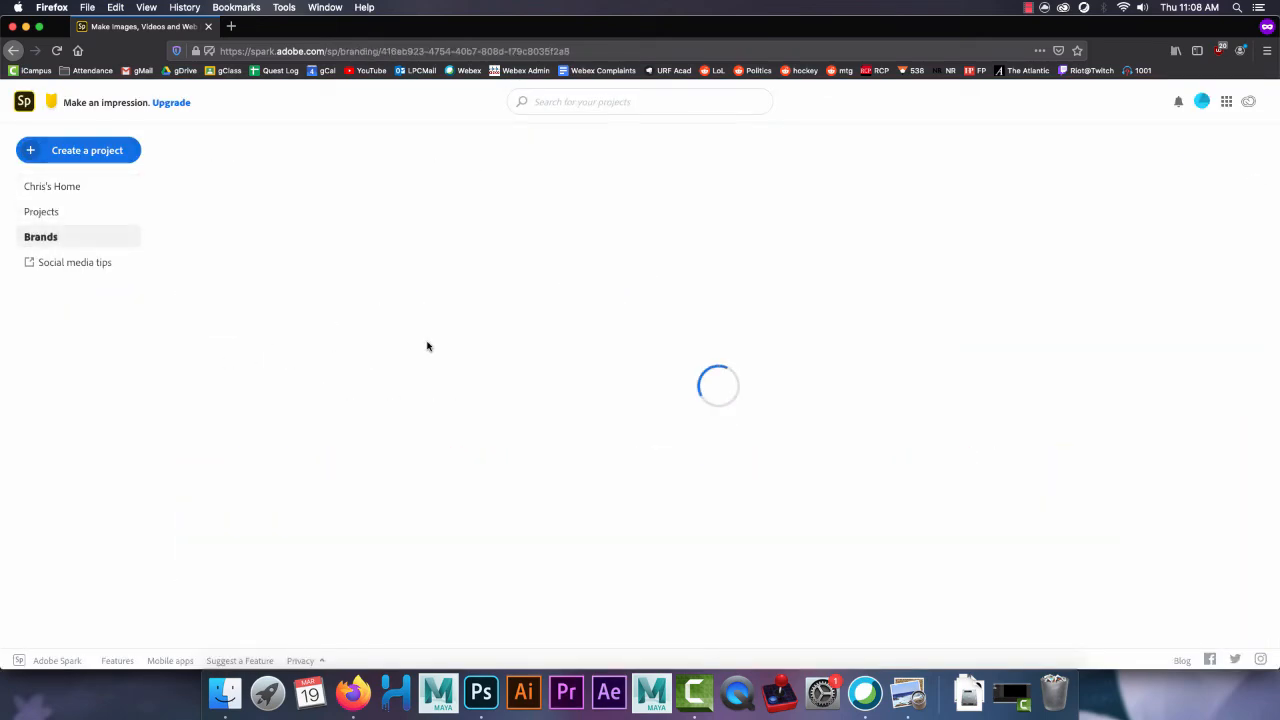
click(43, 211)
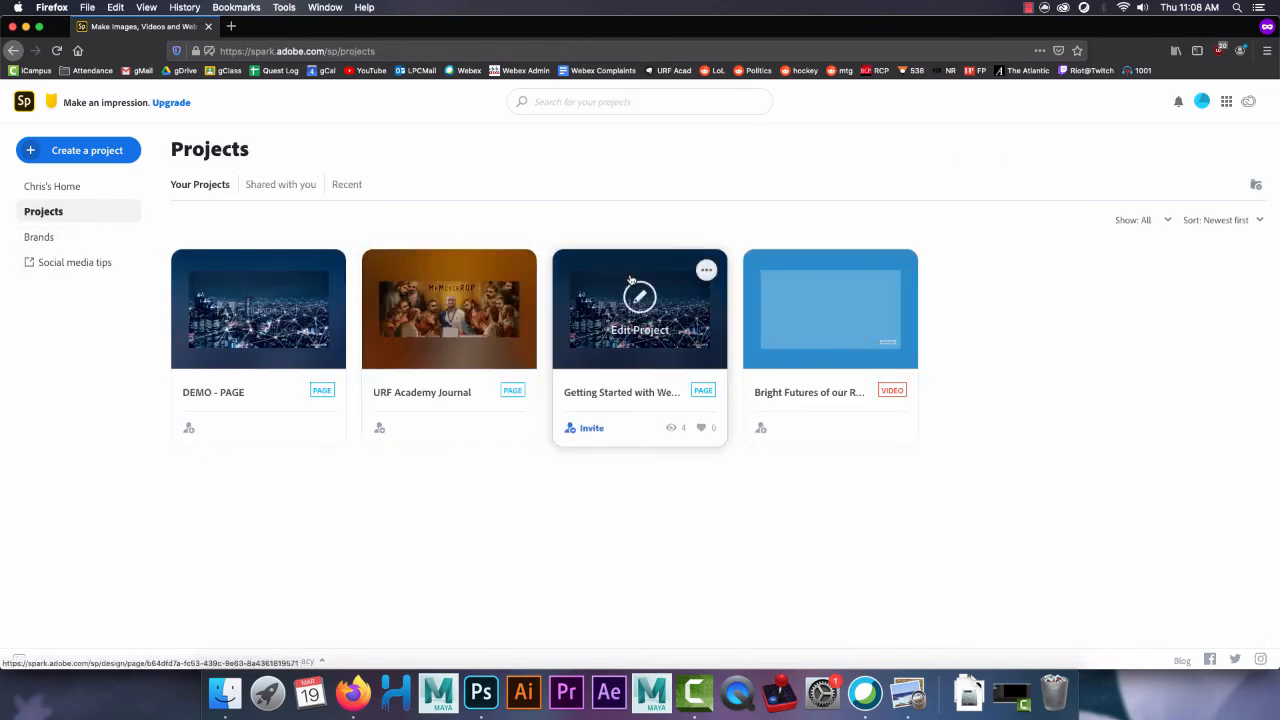
click(640, 292)
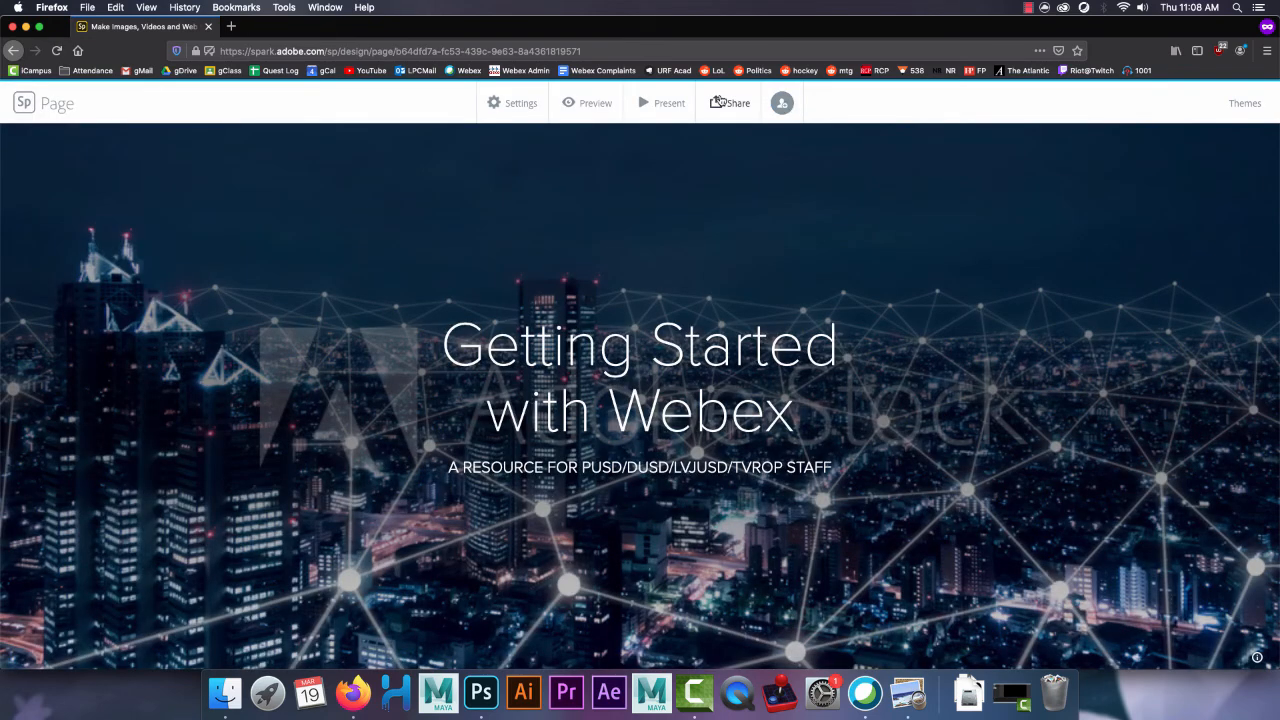
Step: Publish the page and update its shareable link with the latest changes
click(720, 101)
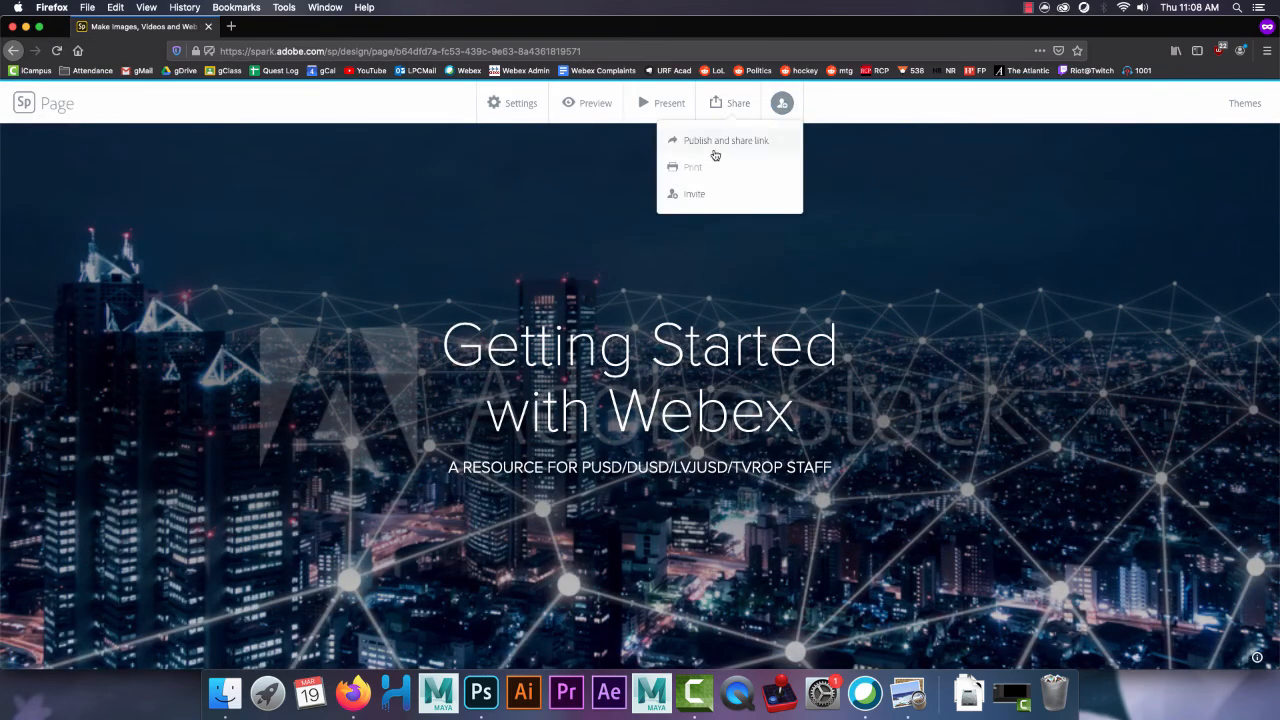
click(717, 144)
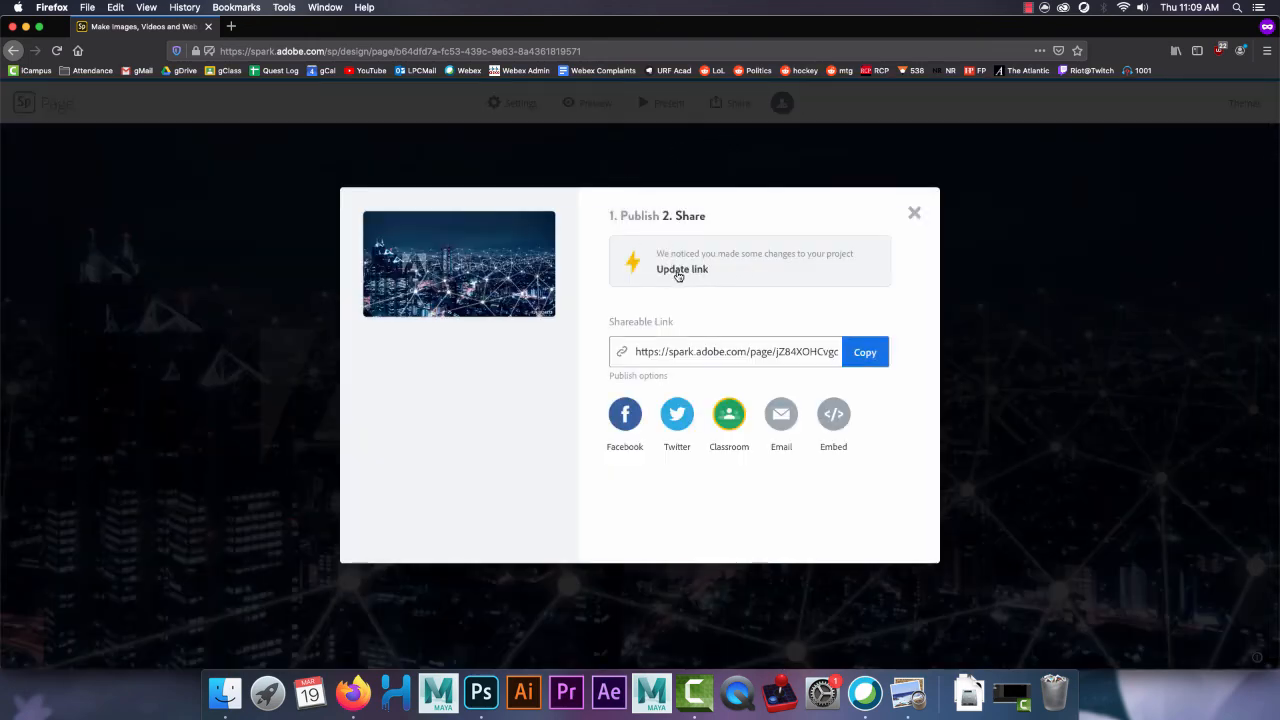
click(678, 271)
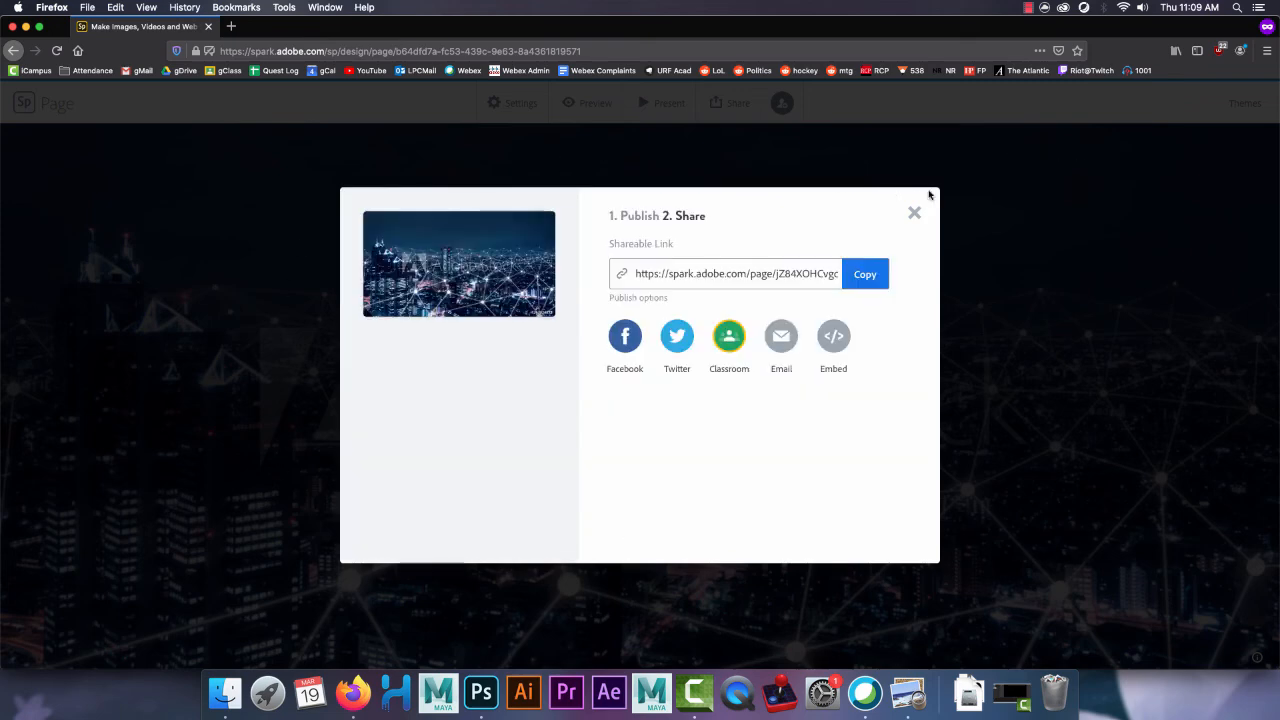
Step: Copy the spark.adobe.com link, share it to Google Classroom, and close the share window
click(860, 272)
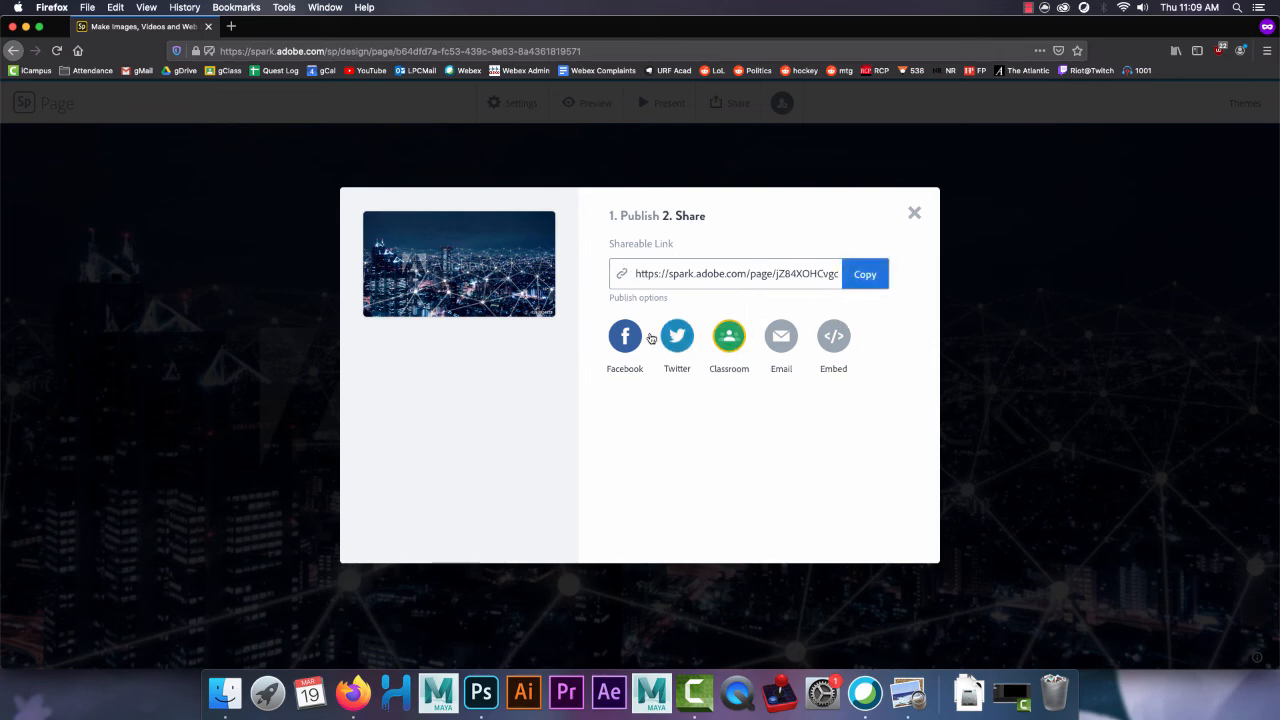
click(727, 347)
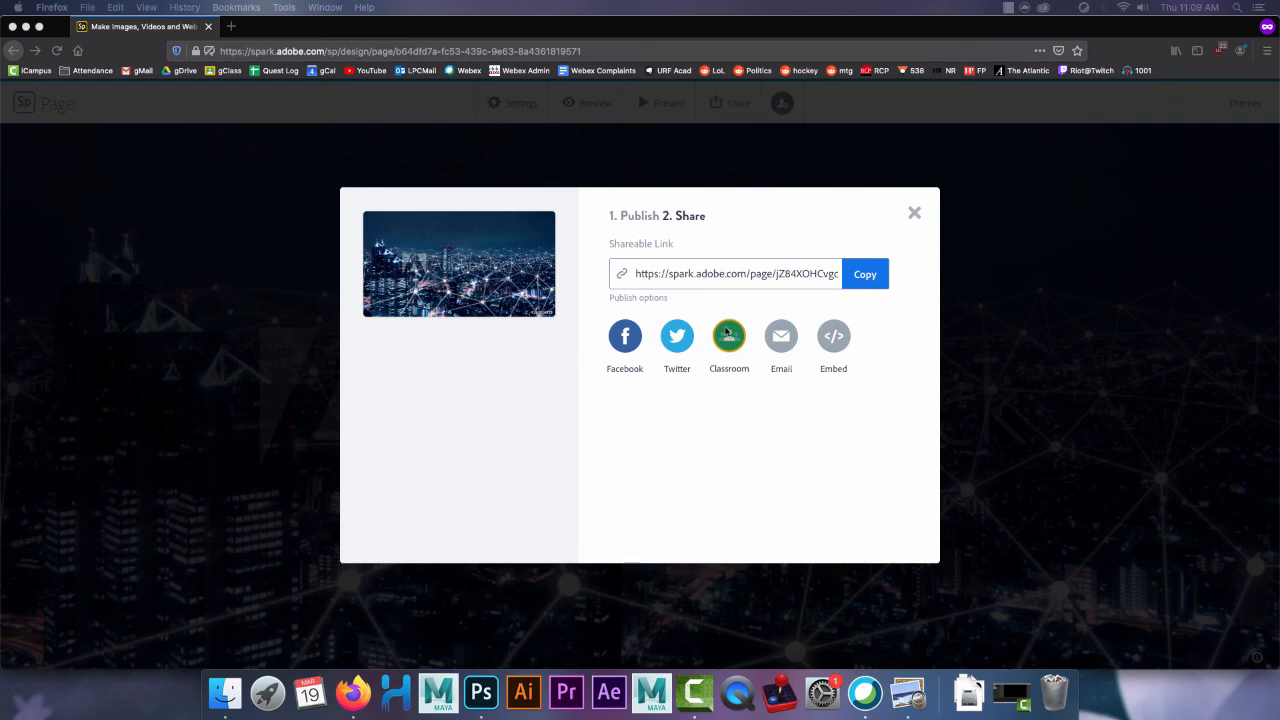
click(866, 274)
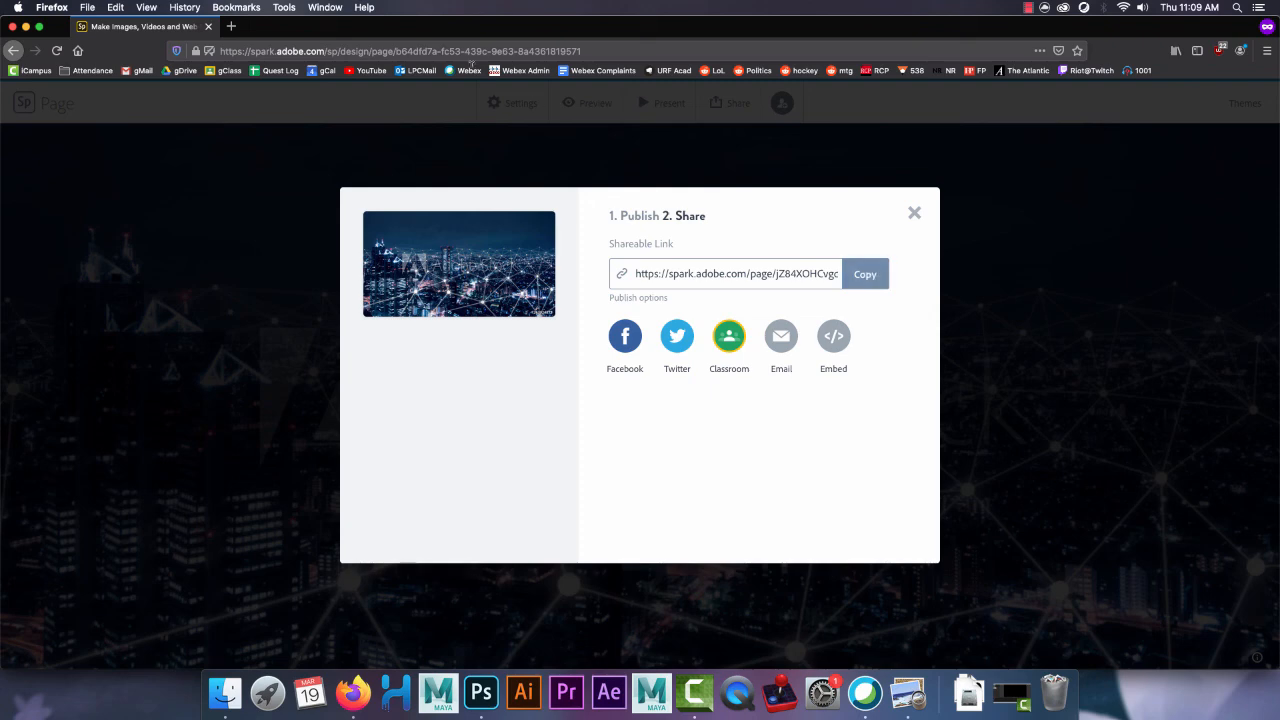
click(865, 284)
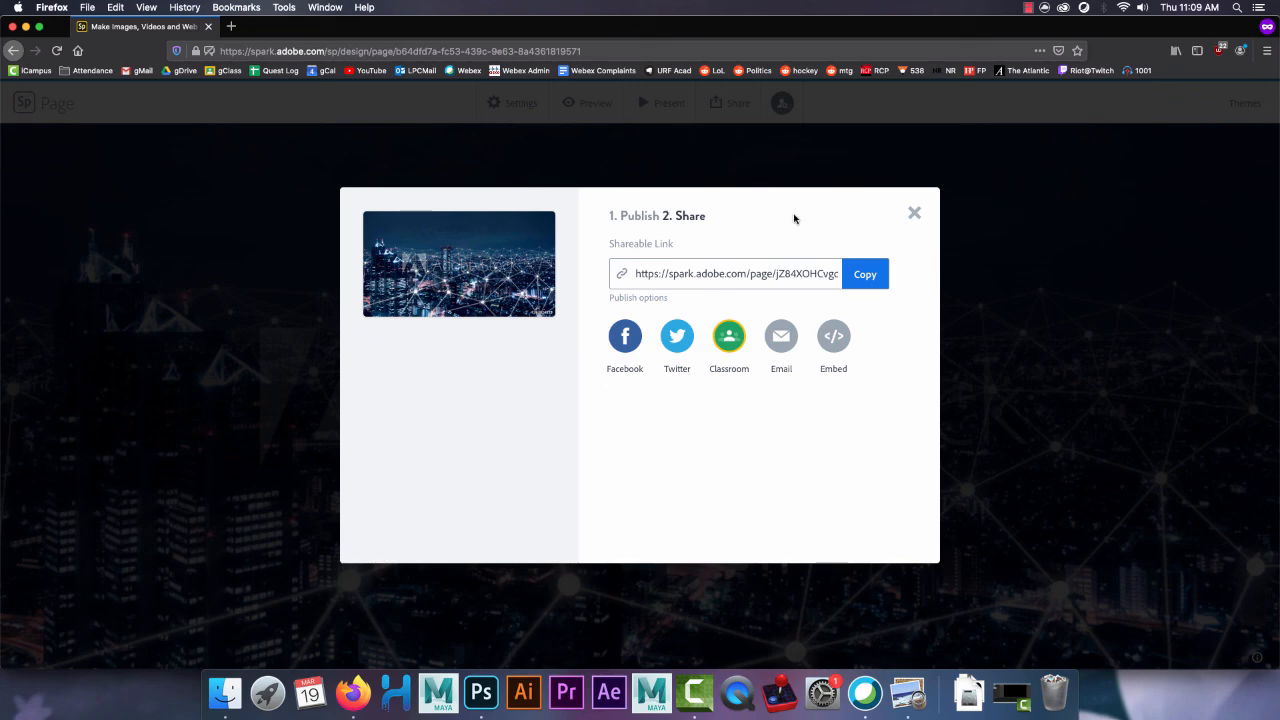
click(913, 216)
click(1028, 7)
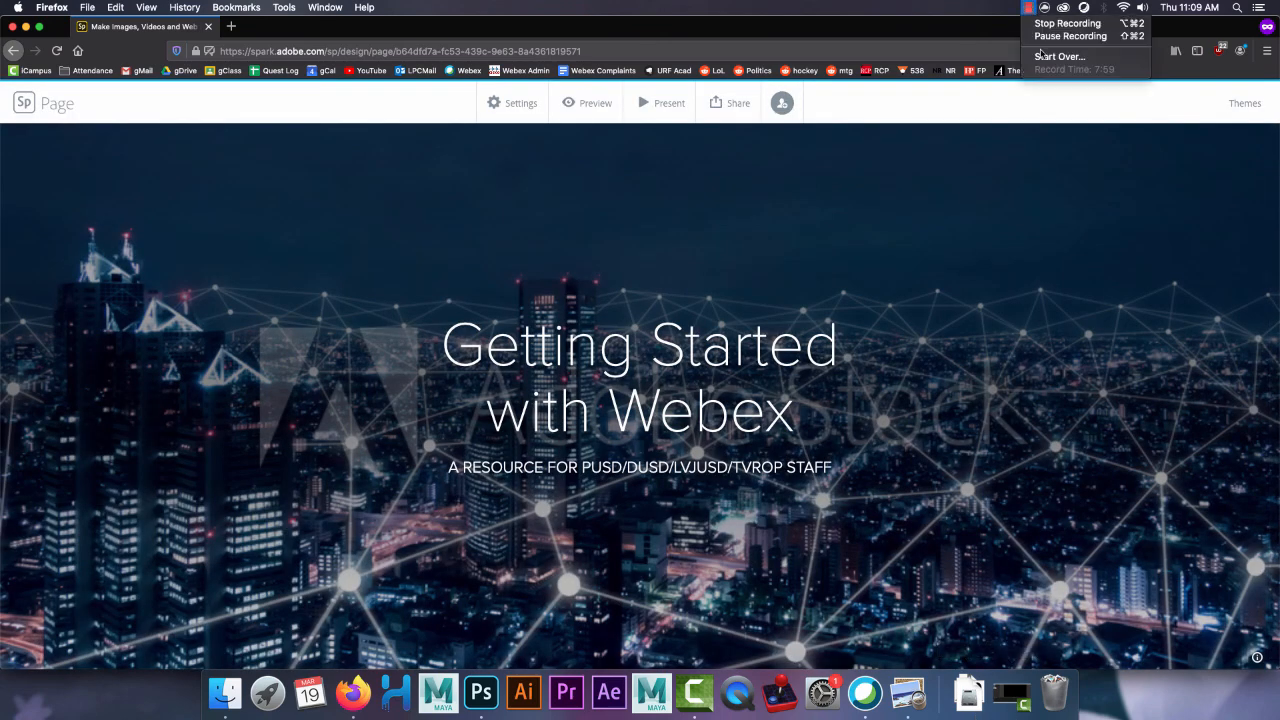